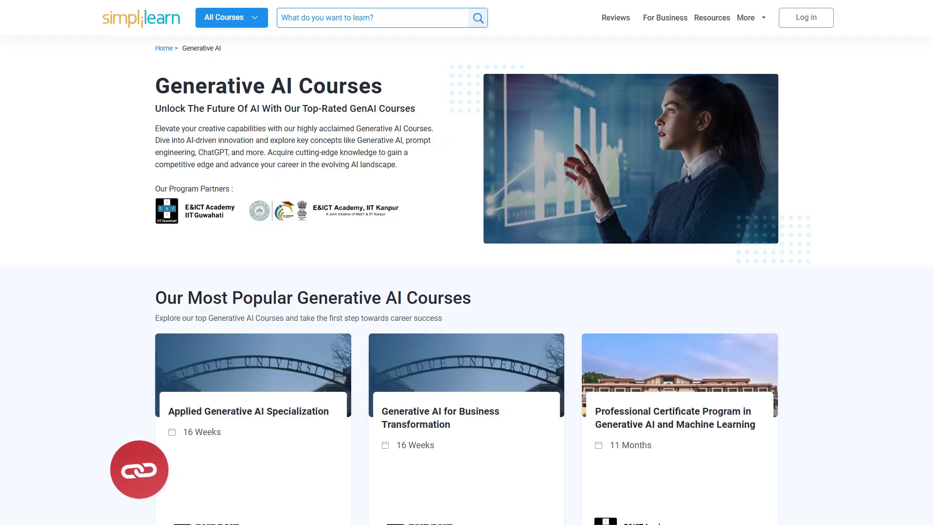
# Scroll past the course cards to the Duration And Fees table listing six Generative AI programs
pyautogui.scroll(-1, 466, 262)
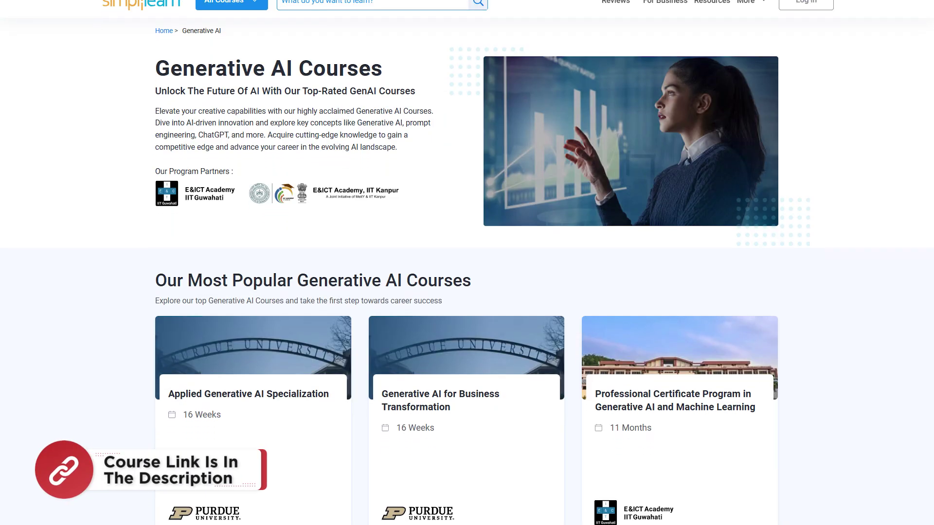
pyautogui.scroll(-2, 467, 262)
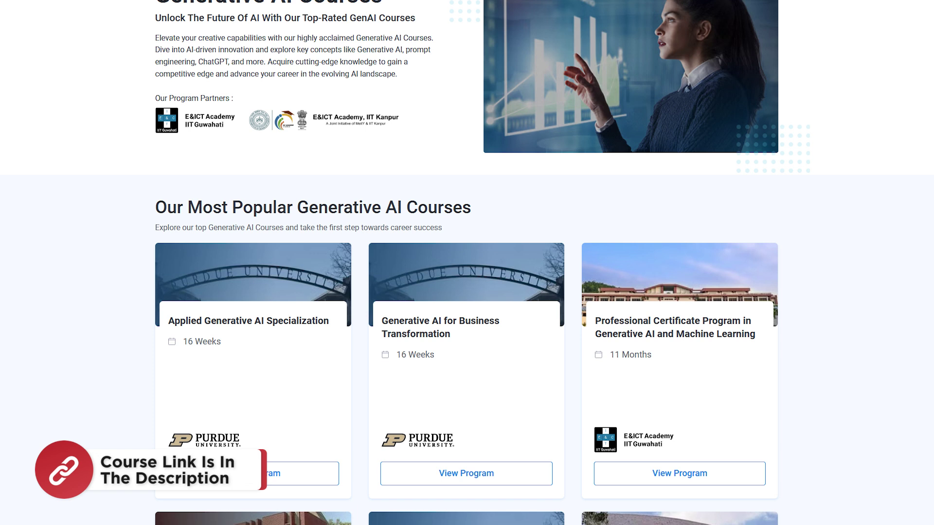
pyautogui.scroll(-2, 467, 263)
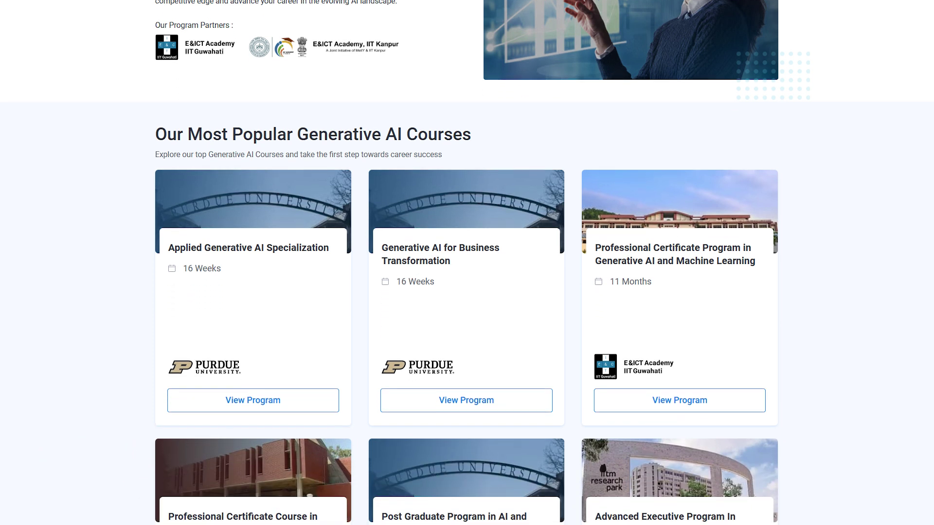
pyautogui.scroll(-2, 466, 262)
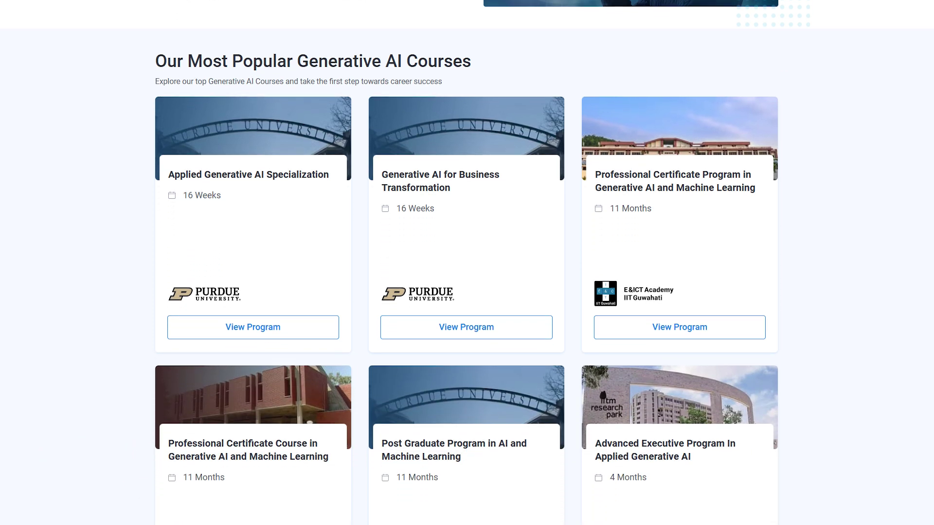
pyautogui.scroll(-2, 467, 263)
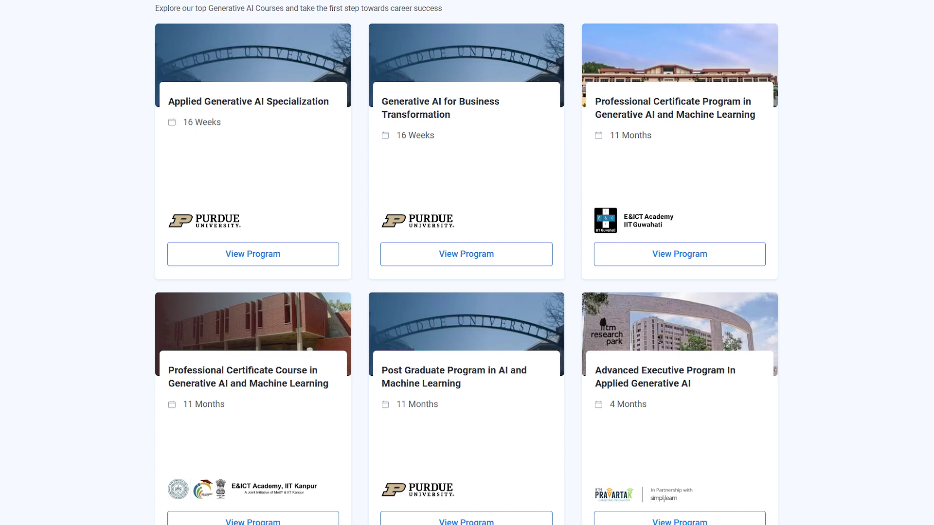
pyautogui.scroll(-2, 467, 262)
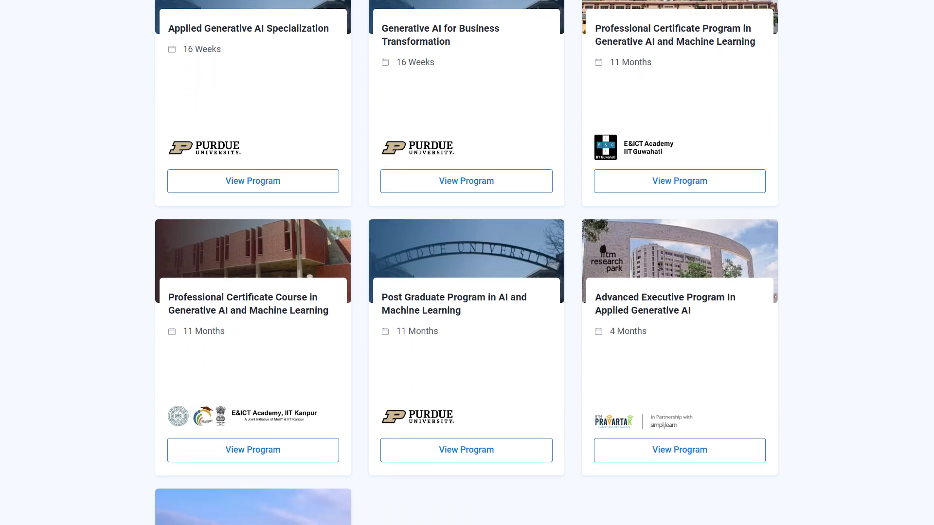
pyautogui.scroll(-2, 466, 262)
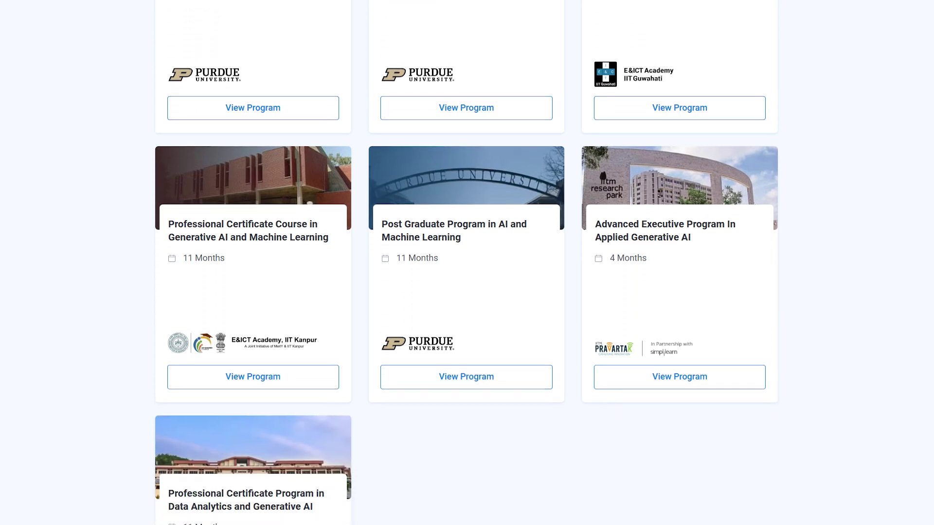
pyautogui.scroll(-2, 467, 262)
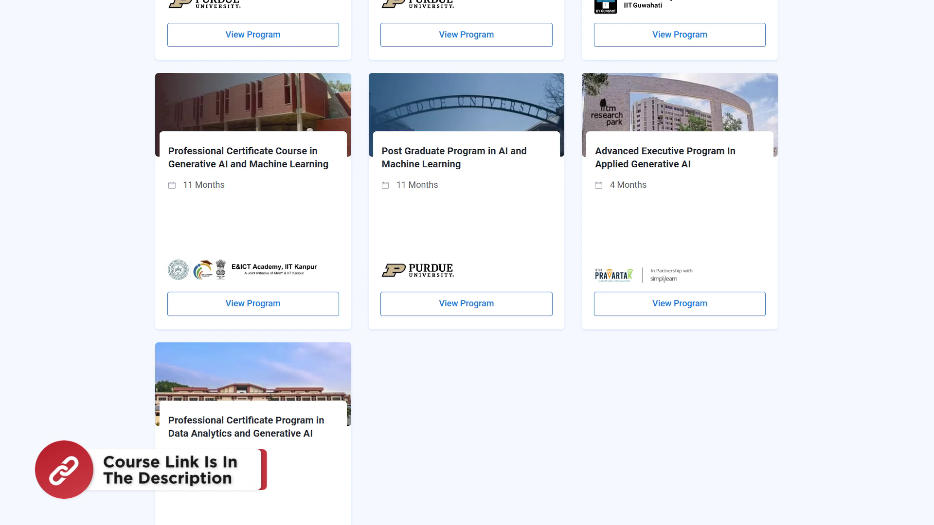
pyautogui.scroll(-2, 467, 263)
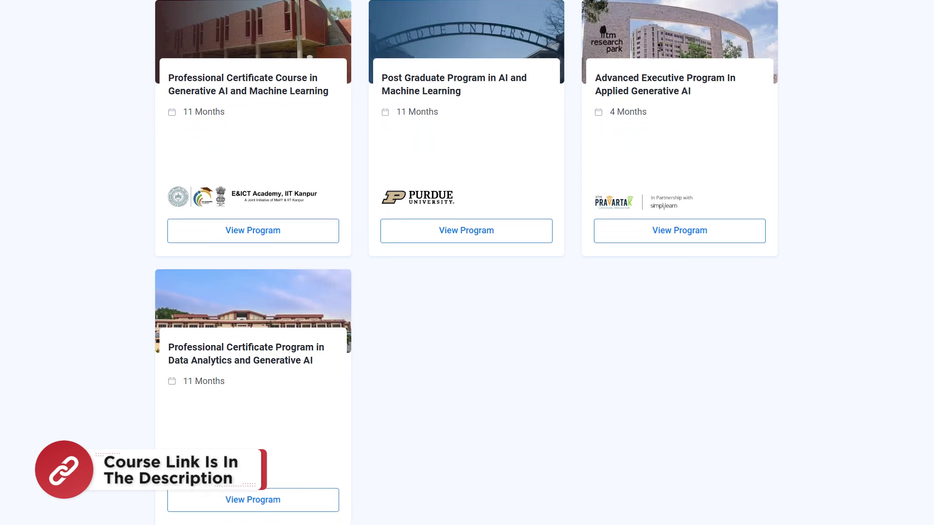
pyautogui.scroll(-2, 467, 262)
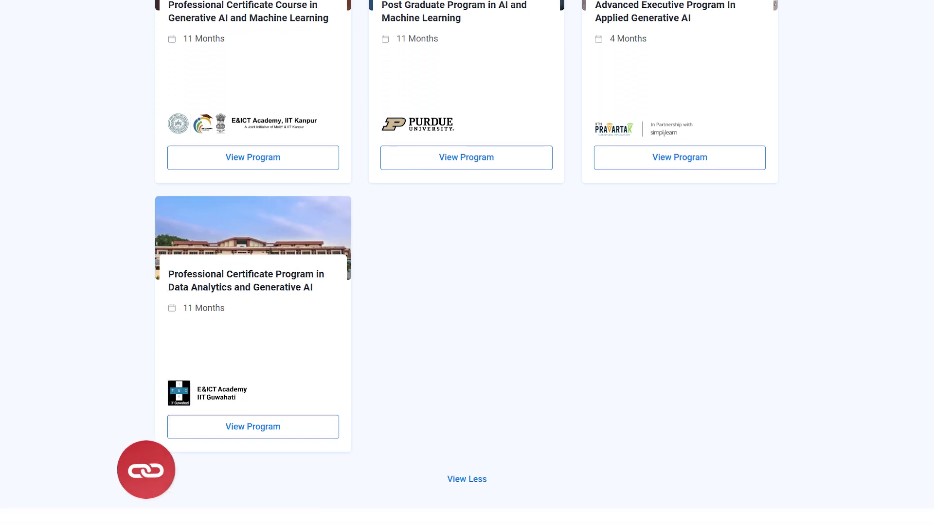
pyautogui.scroll(-2, 467, 262)
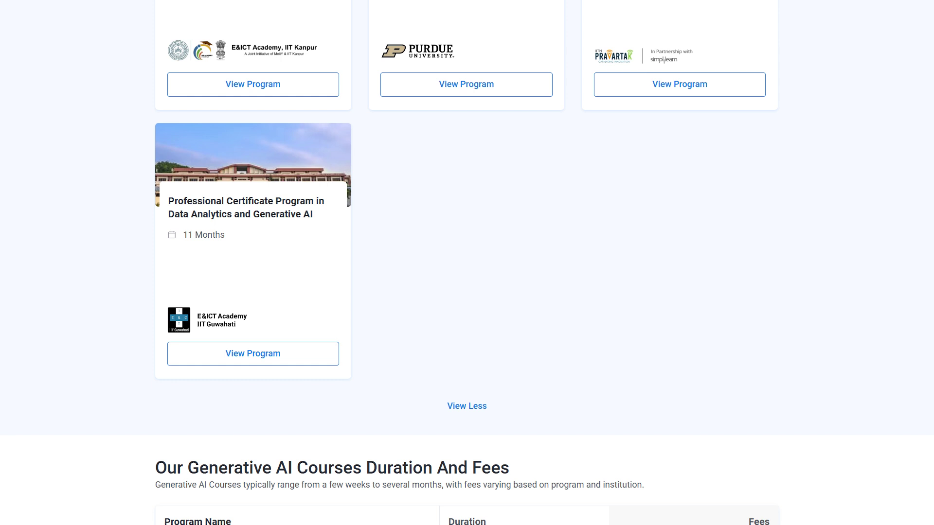
pyautogui.scroll(-2, 467, 263)
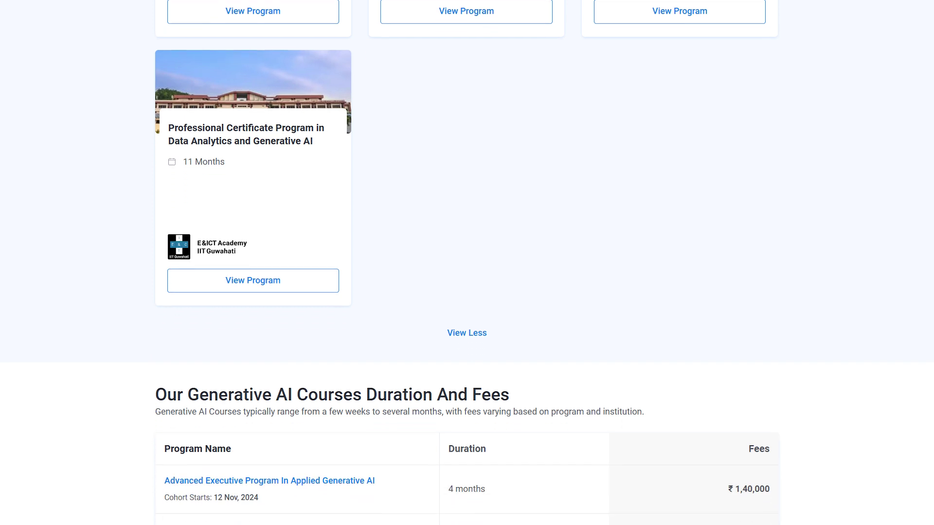
pyautogui.scroll(-2, 467, 263)
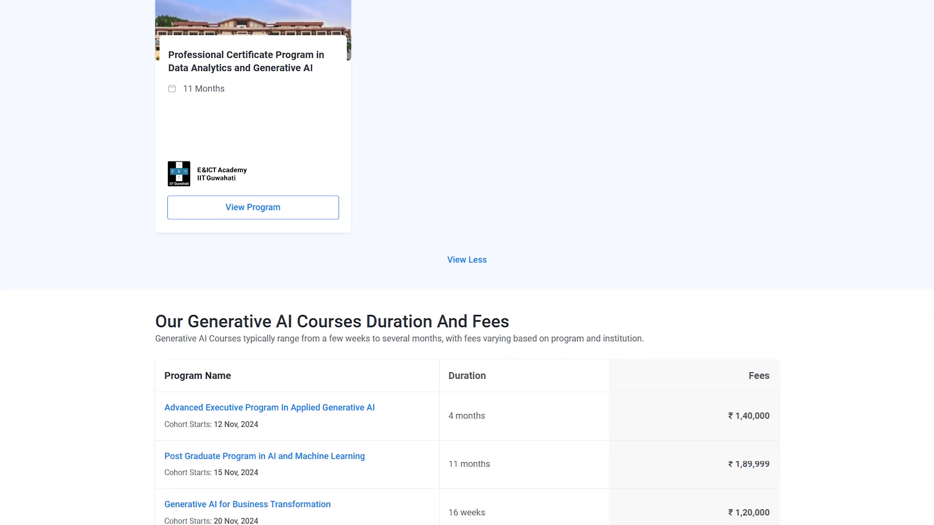
pyautogui.scroll(-2, 467, 263)
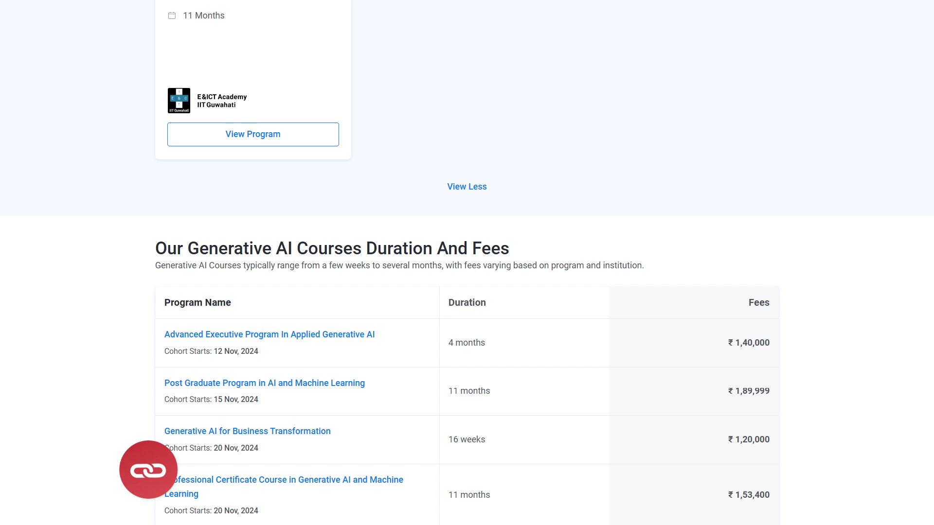
pyautogui.scroll(-2, 467, 263)
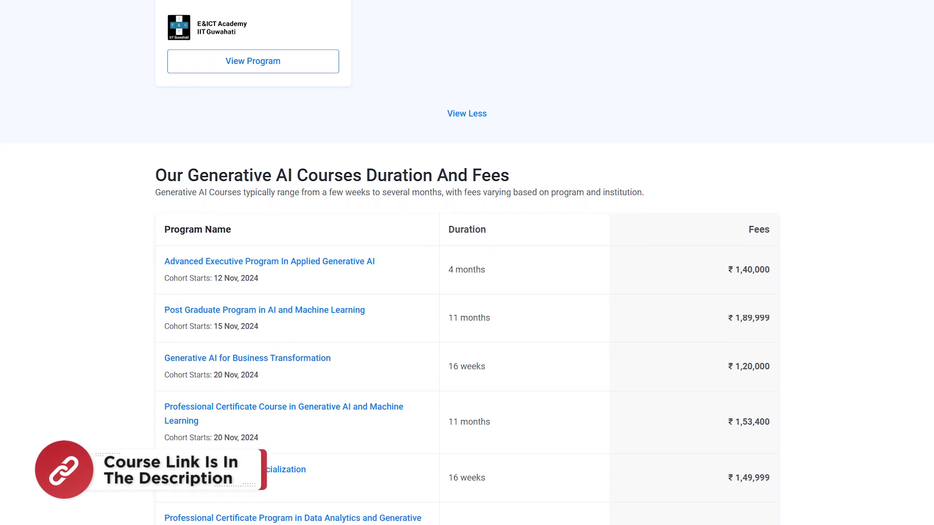
pyautogui.scroll(-2, 467, 263)
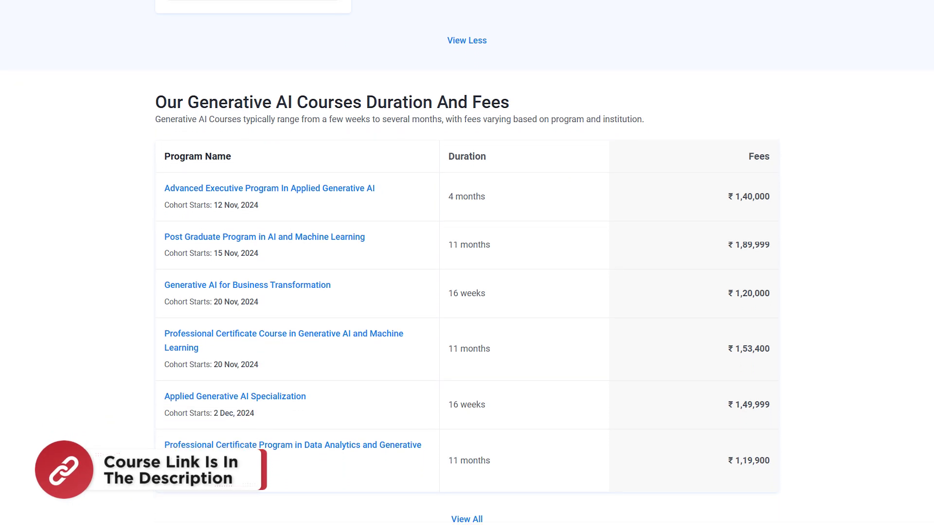
pyautogui.scroll(-1, 467, 263)
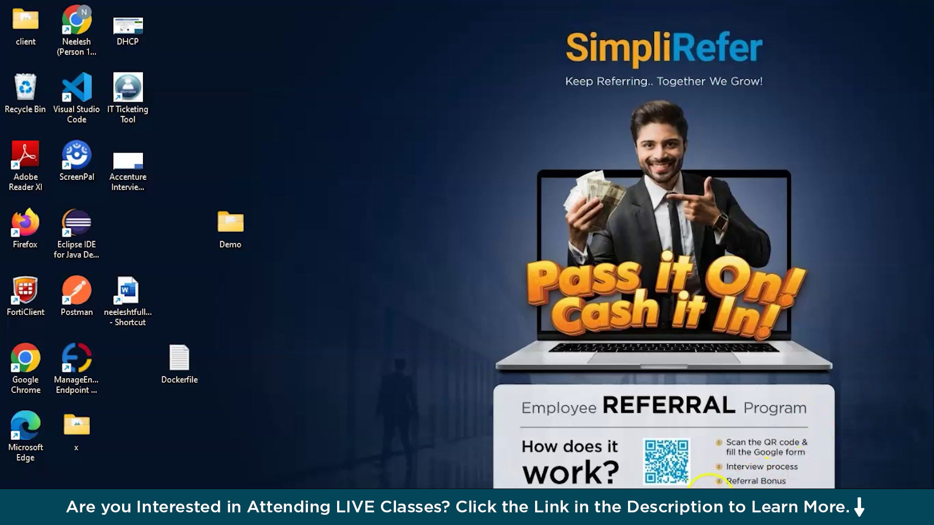
# Open Windows Settings maximized on Windows Update and start a check for new updates
pyautogui.click(335, 501)
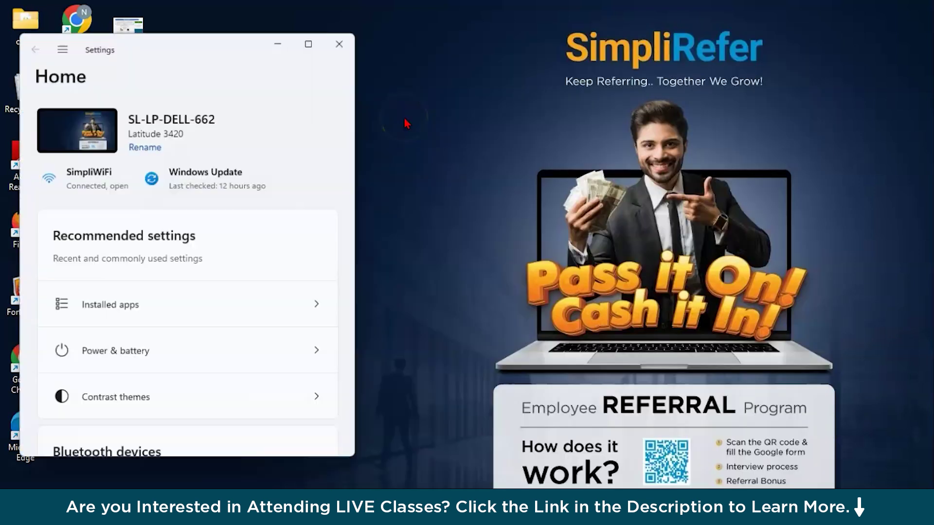
pyautogui.click(312, 41)
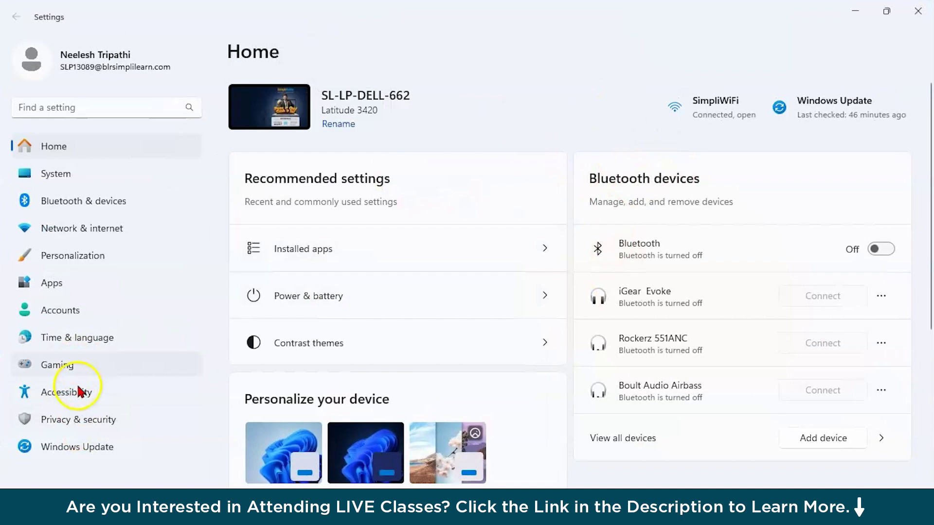
pyautogui.click(129, 442)
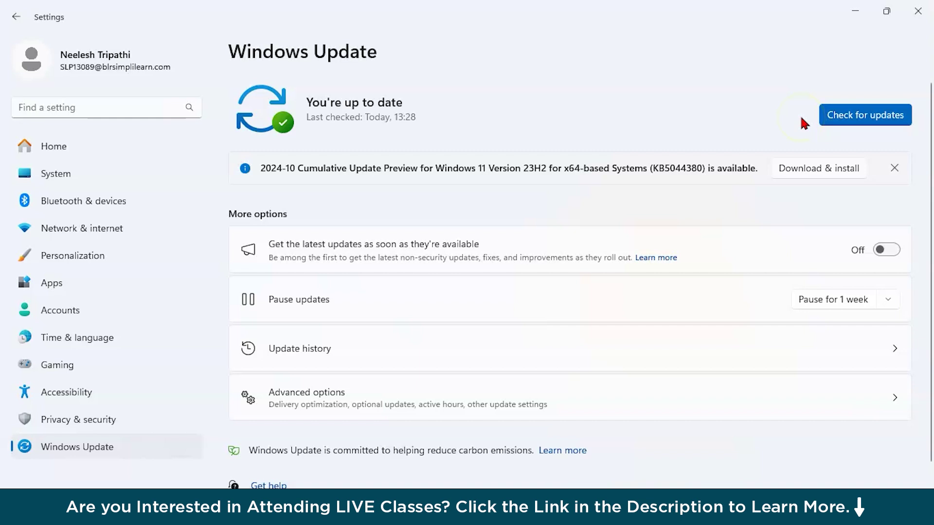
pyautogui.click(862, 120)
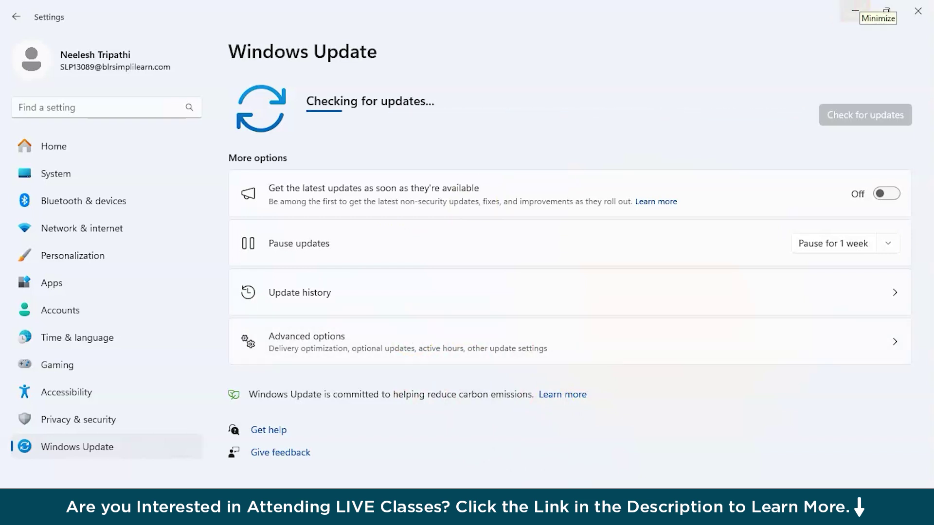
# Minimize Settings and search Windows for 'co' to find Microsoft 365 Copilot
pyautogui.click(855, 11)
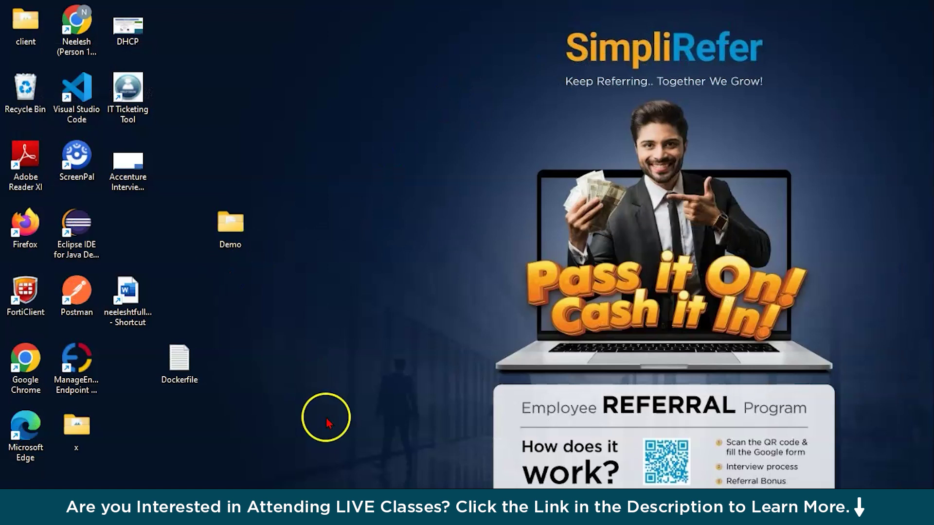
pyautogui.press('super')
pyautogui.write('co')
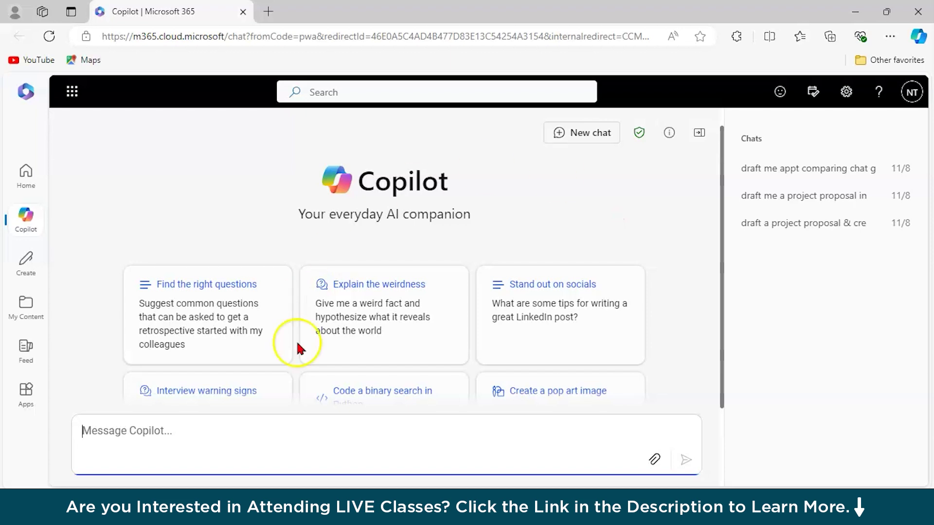
pyautogui.scroll(-3, 300, 346)
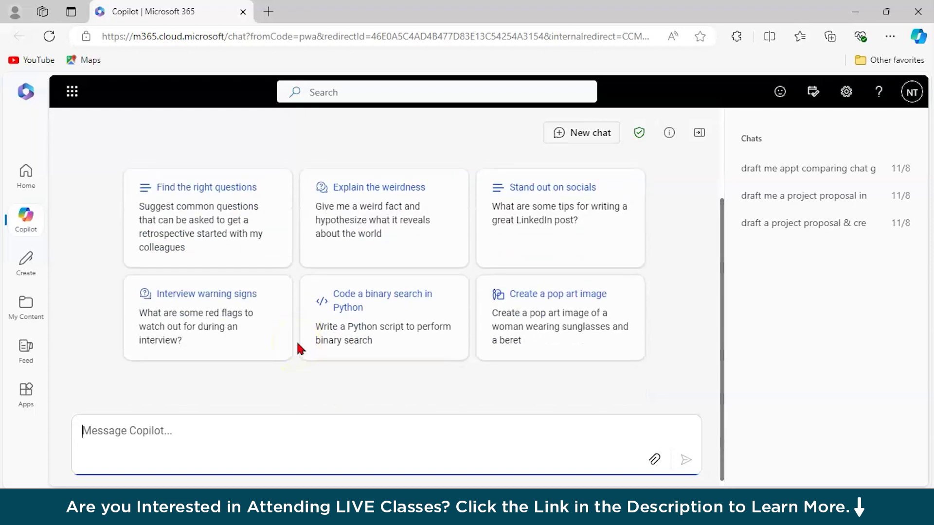
pyautogui.scroll(1, 300, 347)
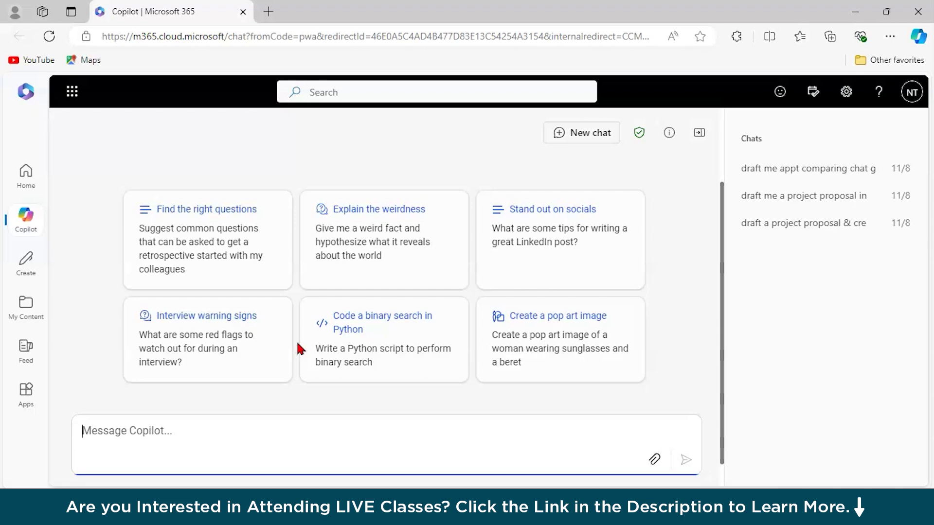
pyautogui.scroll(-1, 300, 348)
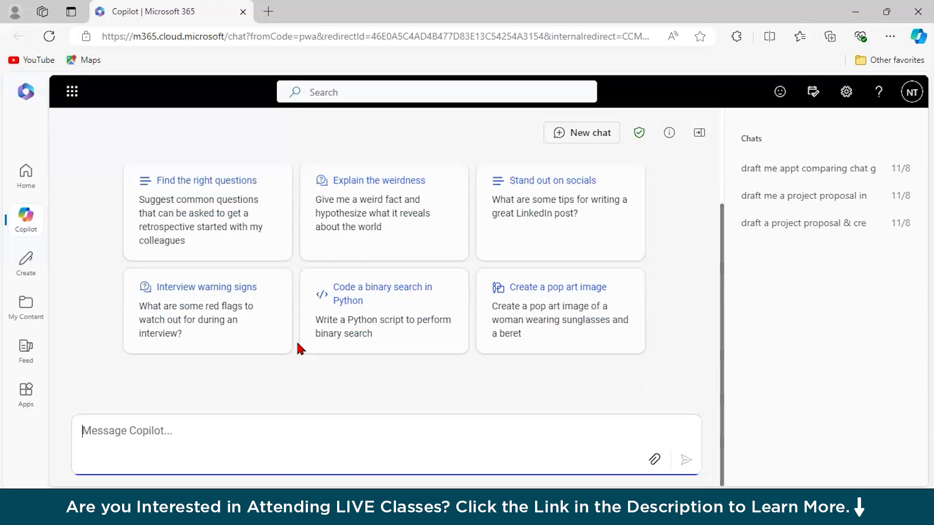
# Open and close Edge's built-in Copilot sidebar, keeping the Microsoft 365 Copilot chat page in view
pyautogui.click(920, 37)
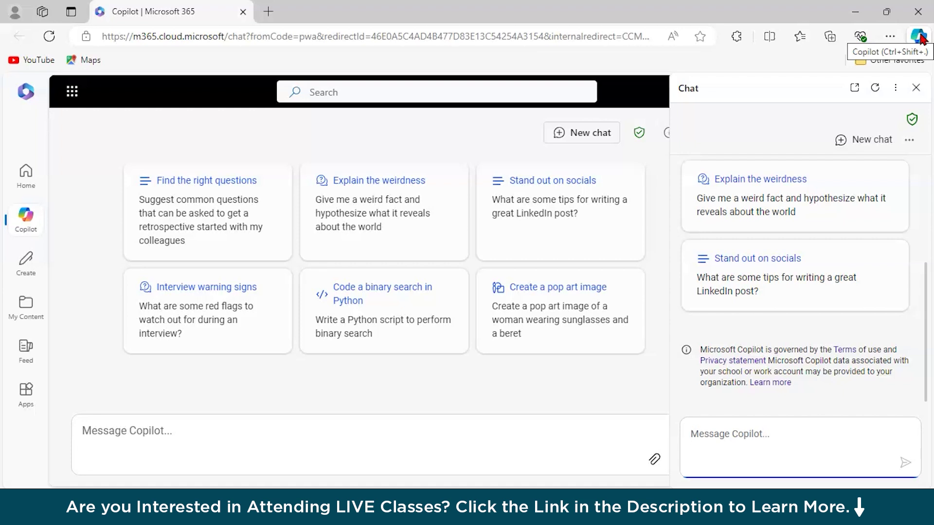
pyautogui.click(920, 39)
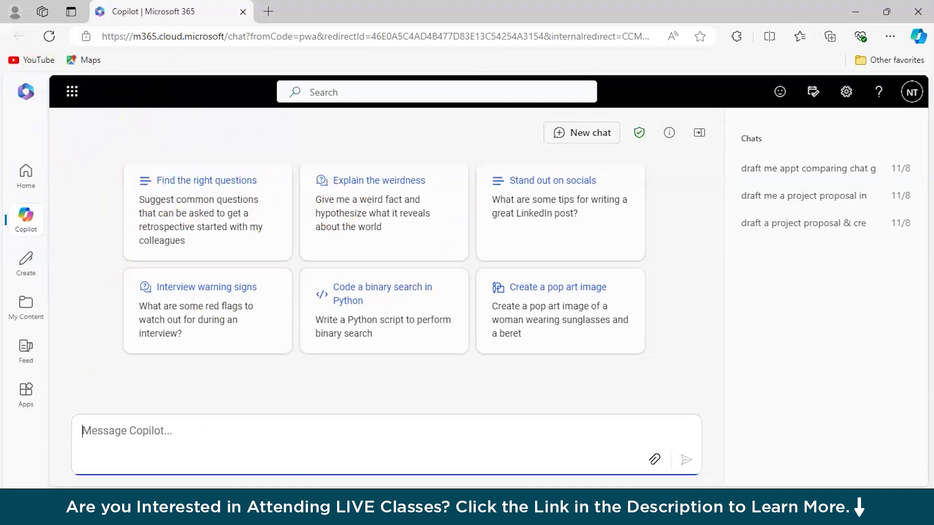
pyautogui.moveTo(469, 513)
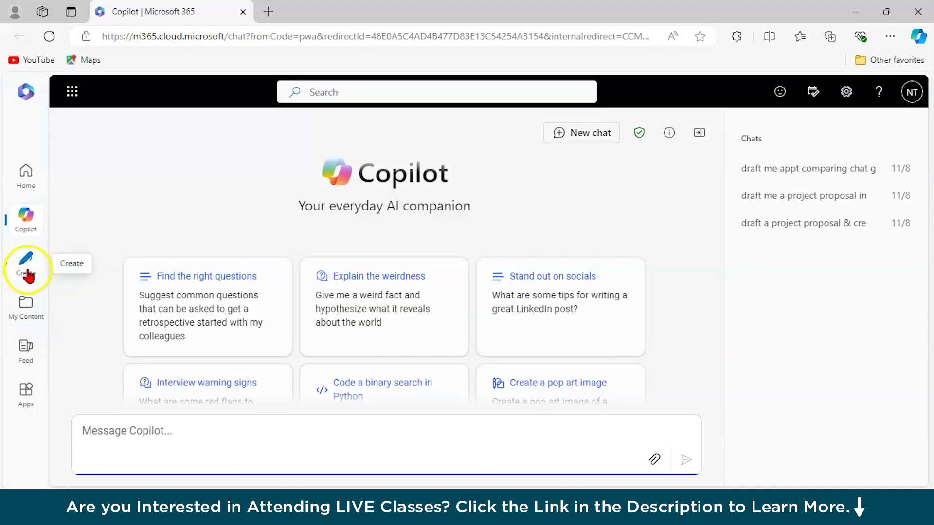
# Create a blank Word document from the Microsoft 365 apps list and open Copilot chat beside it
pyautogui.click(27, 386)
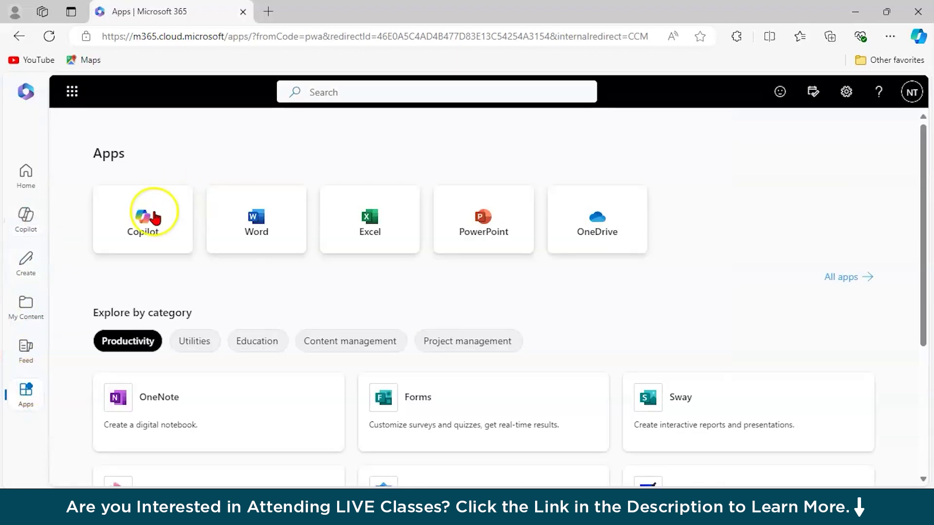
pyautogui.click(258, 219)
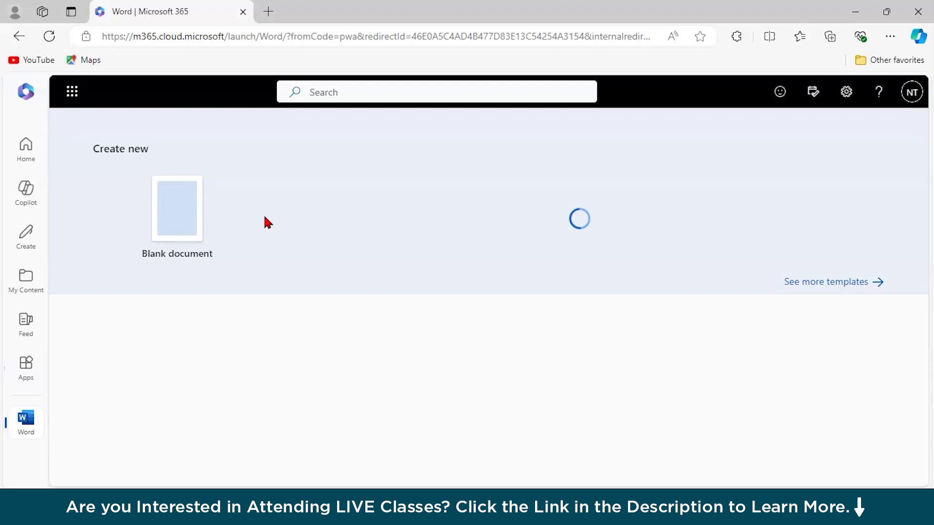
pyautogui.click(148, 215)
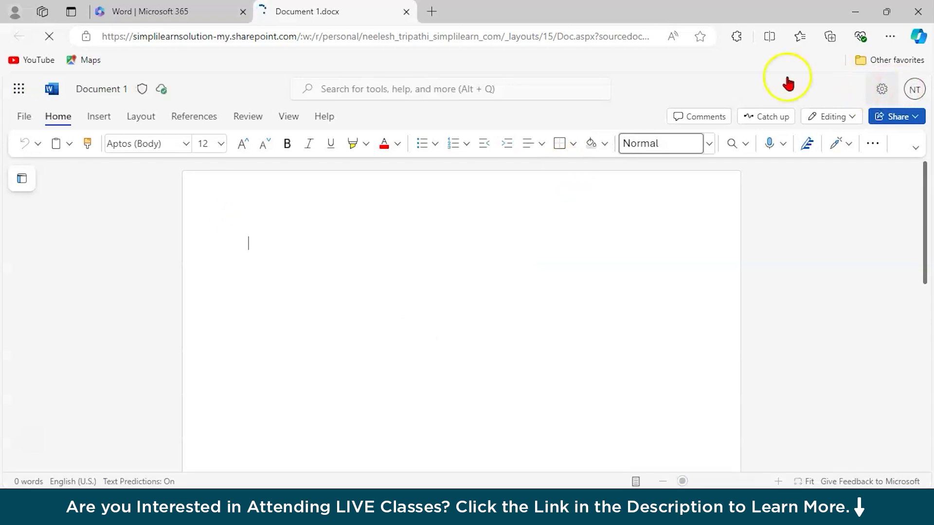
pyautogui.click(918, 36)
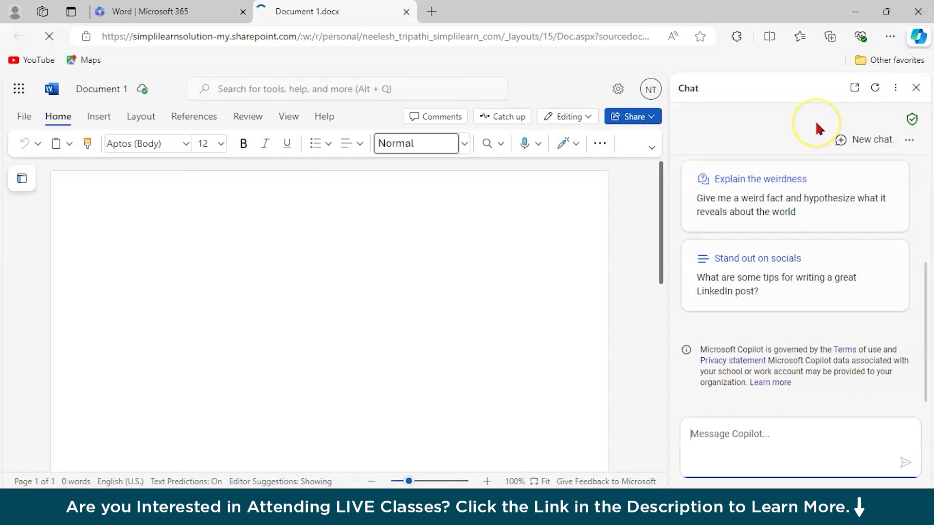
# In a fresh Copilot chat, send the prompt 'write a report on digital trasnformation'
pyautogui.click(841, 146)
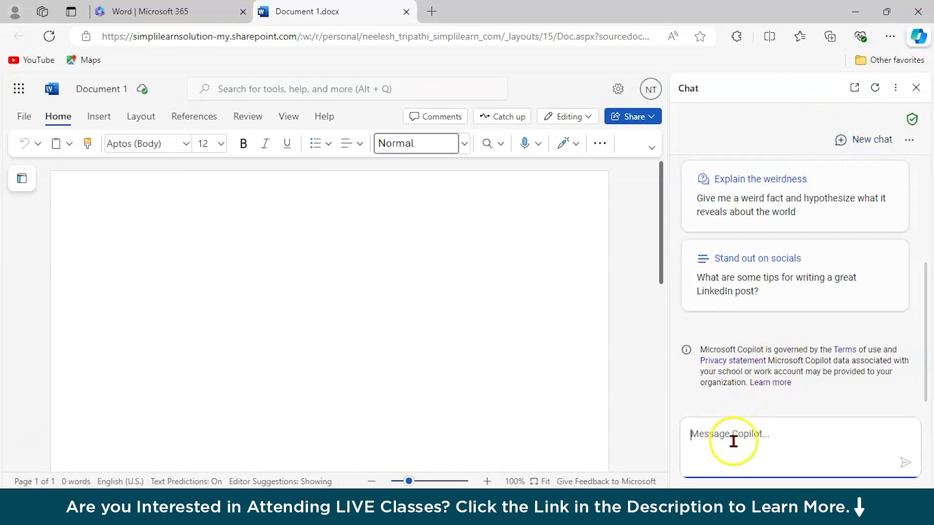
pyautogui.write('write a ')
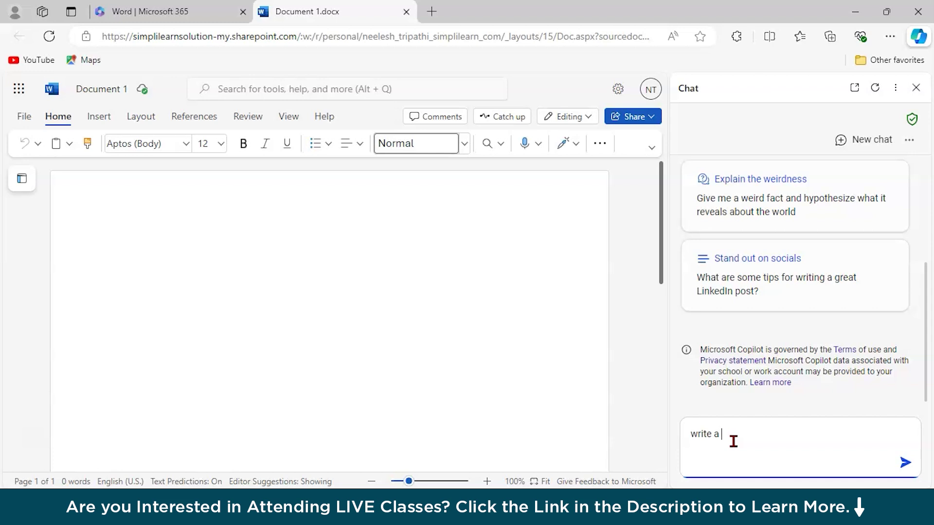
pyautogui.write('report on digital trasnformation')
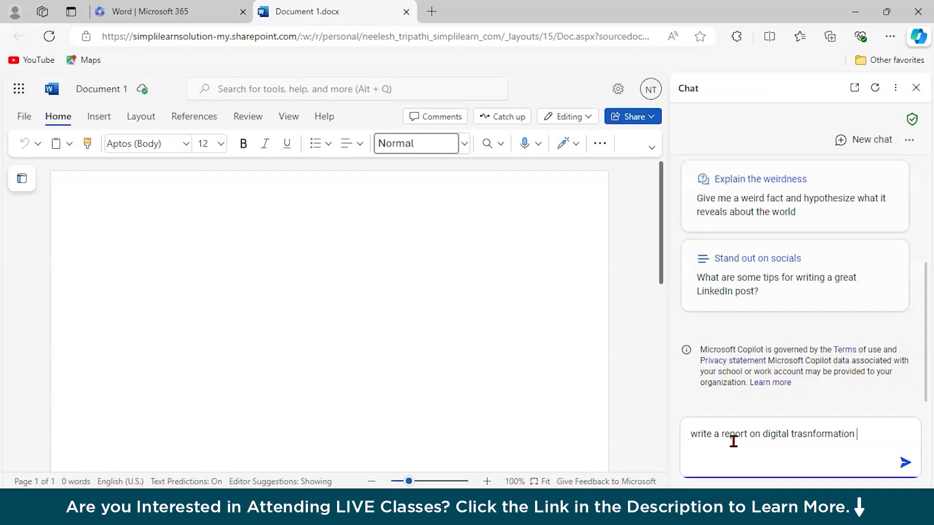
pyautogui.press('Return')
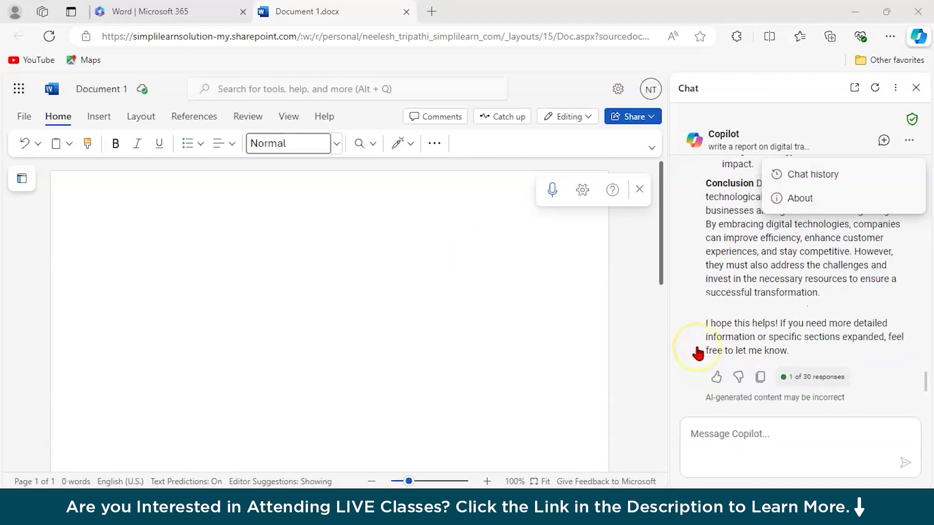
# Read through Copilot's 'The Impact and Future of Digital Transformation' report and copy it
pyautogui.scroll(10, 698, 353)
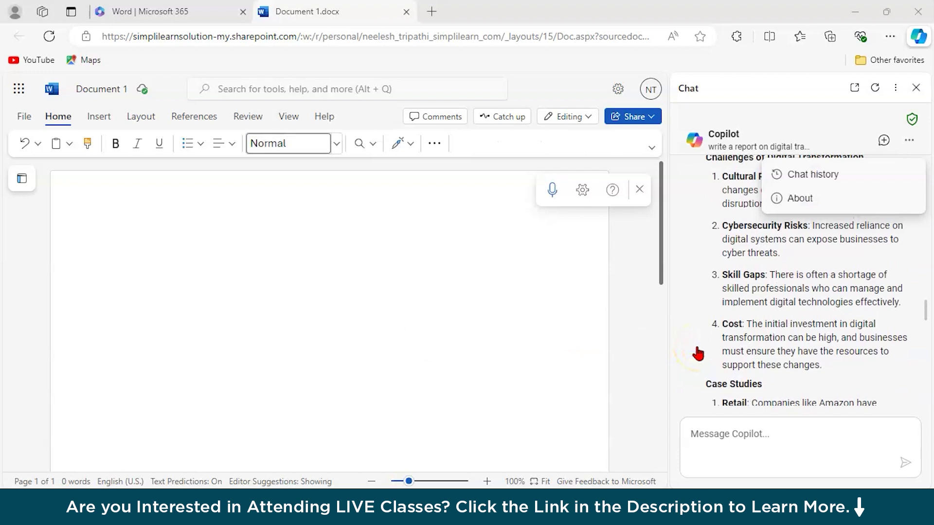
pyautogui.scroll(10, 698, 352)
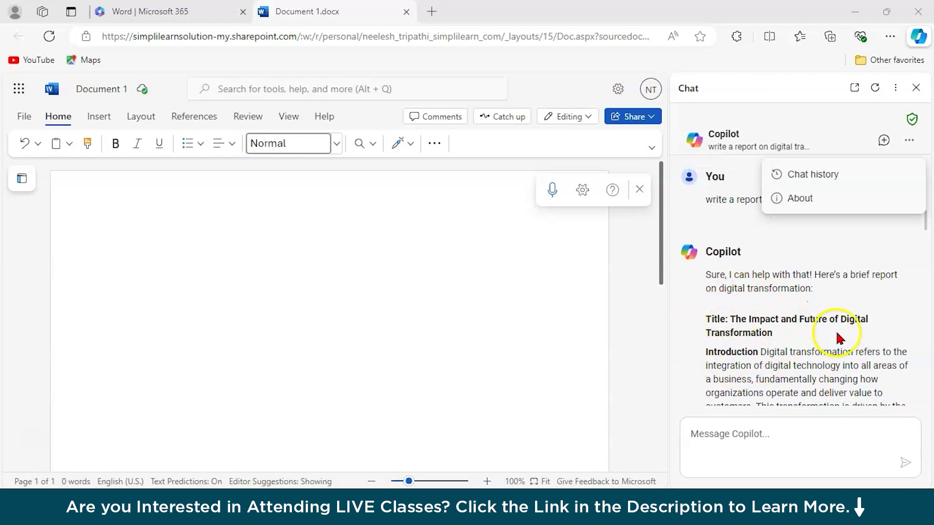
pyautogui.scroll(-1, 840, 339)
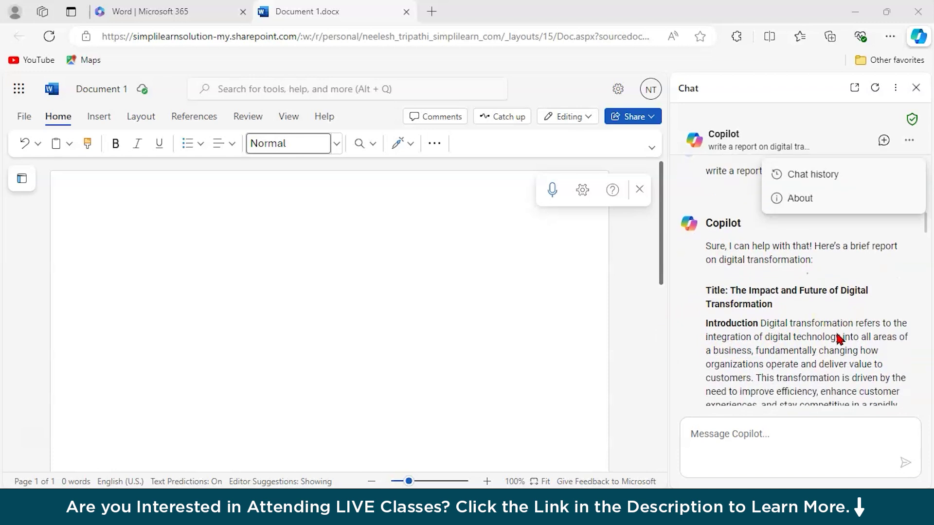
pyautogui.scroll(-15, 840, 339)
pyautogui.scroll(-10, 839, 339)
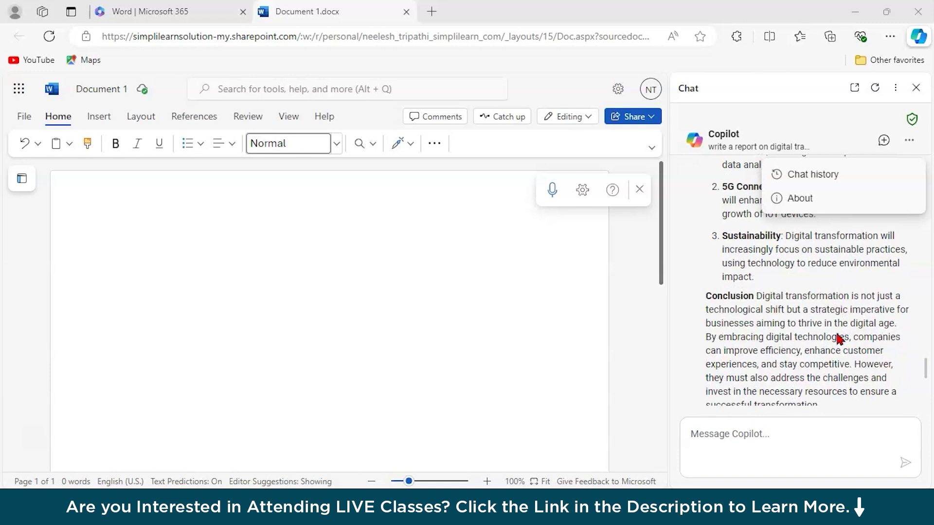
pyautogui.click(760, 289)
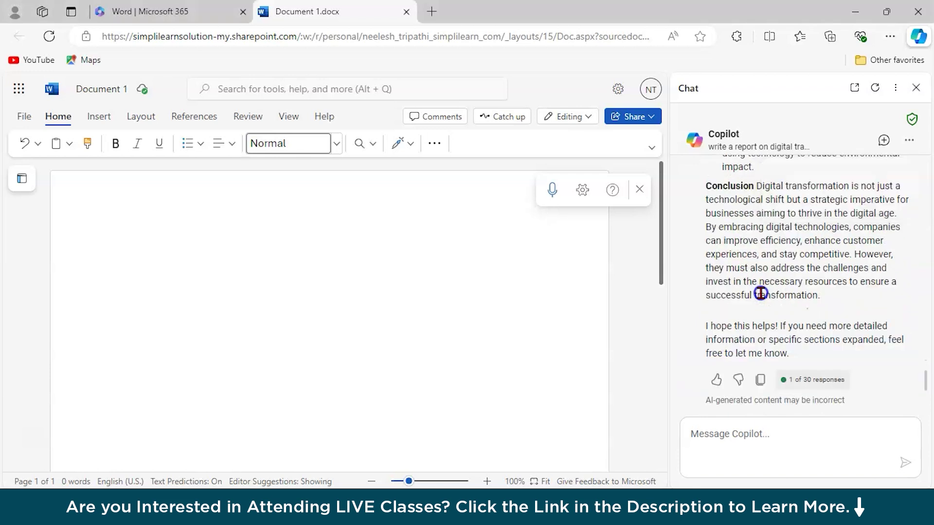
# Paste the copied Copilot report into the empty Document 1
pyautogui.click(205, 246)
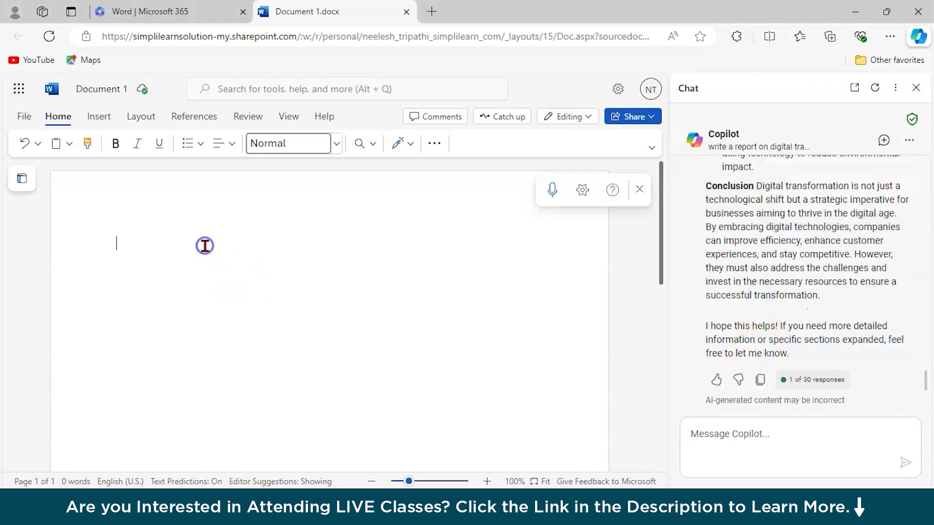
pyautogui.hotkey('ctrl', 'v')
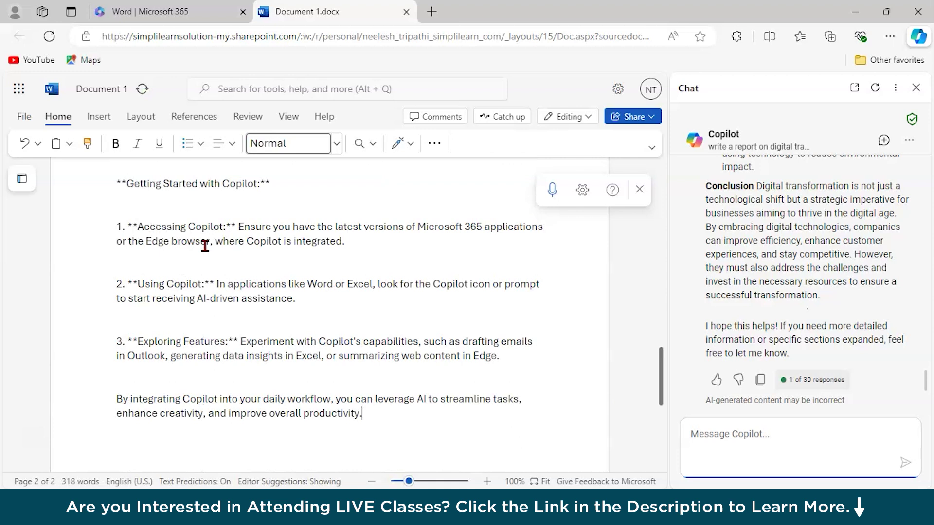
pyautogui.scroll(15, 205, 245)
pyautogui.scroll(5, 205, 245)
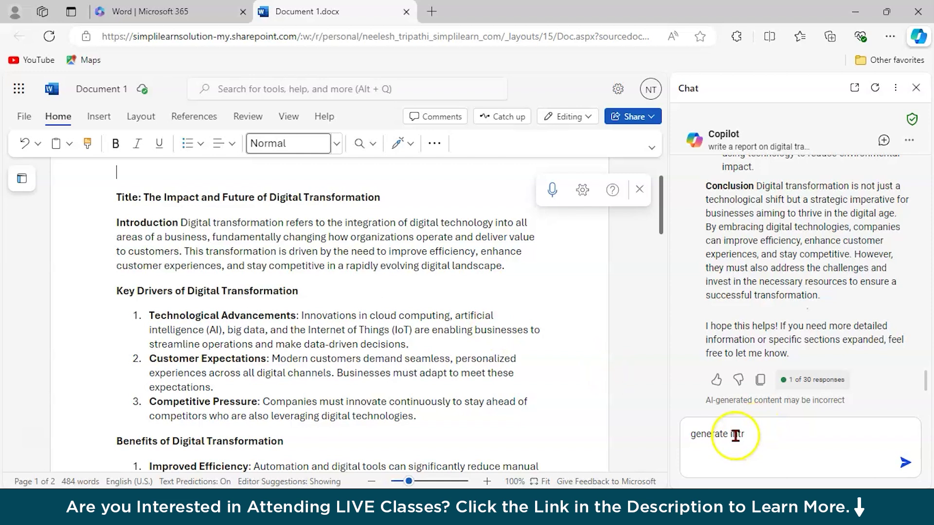
# Replace the half-written Copilot prompt with 'summarize rghis text'
pyautogui.moveTo(761, 436); pyautogui.dragTo(697, 432)
pyautogui.press('BackSpace')
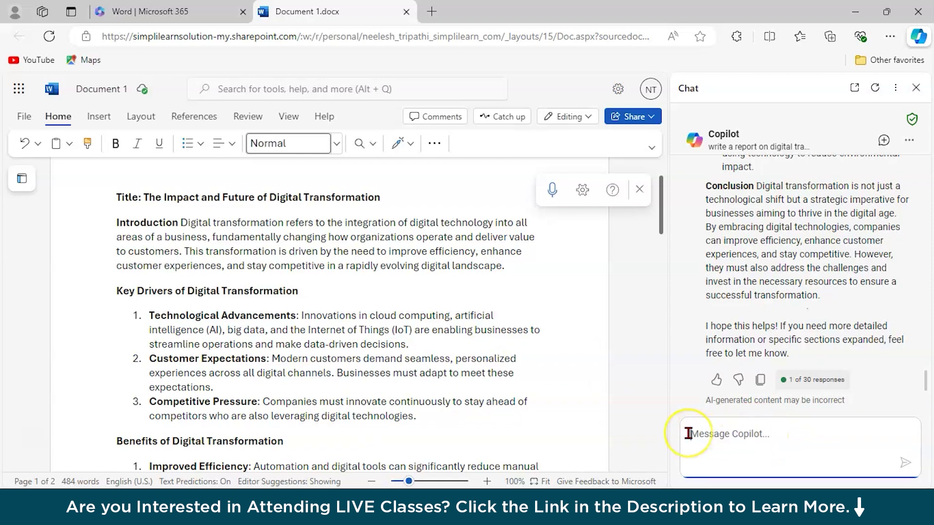
pyautogui.write('summa')
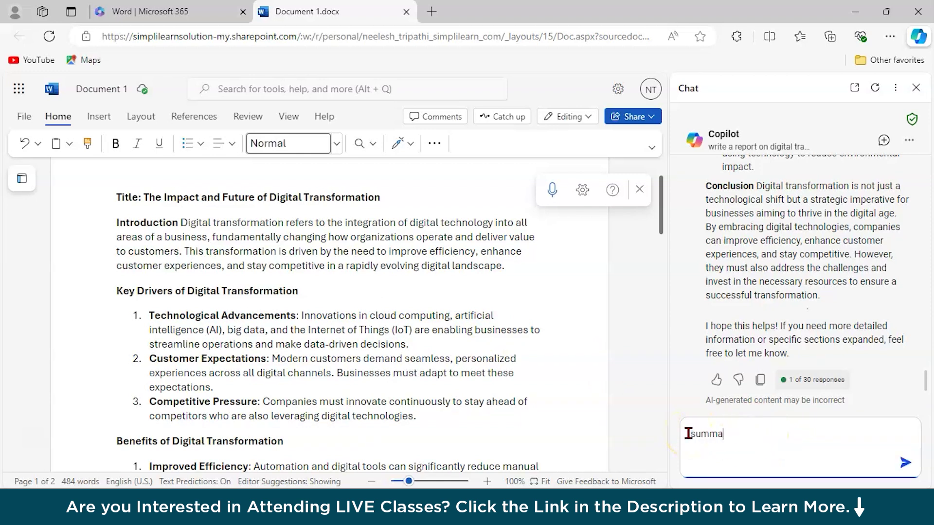
pyautogui.write('rize rg')
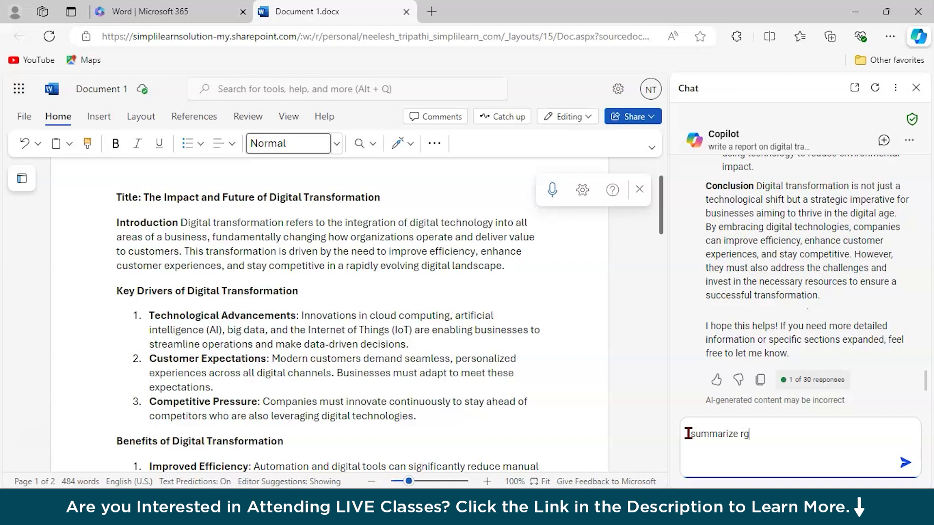
pyautogui.write('his text')
# Send the summarize request and paste the copied text at the document's end, reaching 981 words
pyautogui.press('Return')
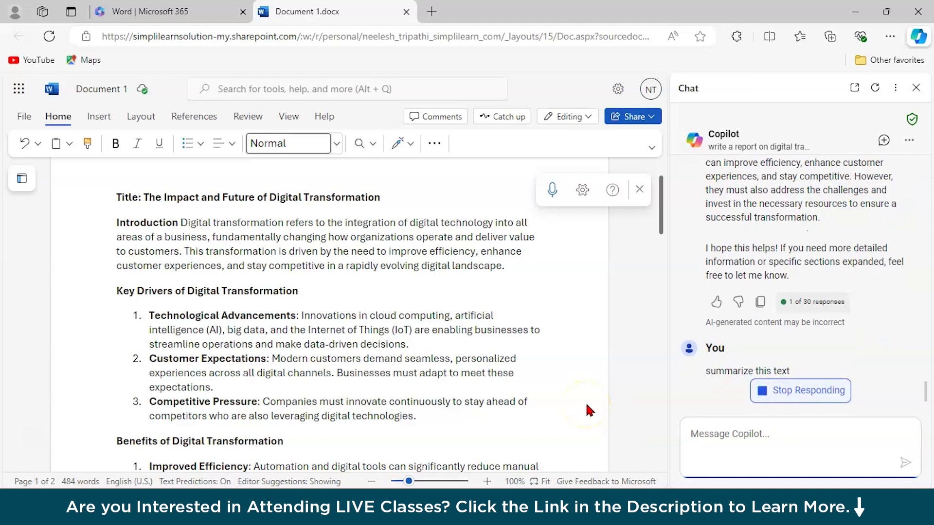
pyautogui.scroll(-3, 586, 402)
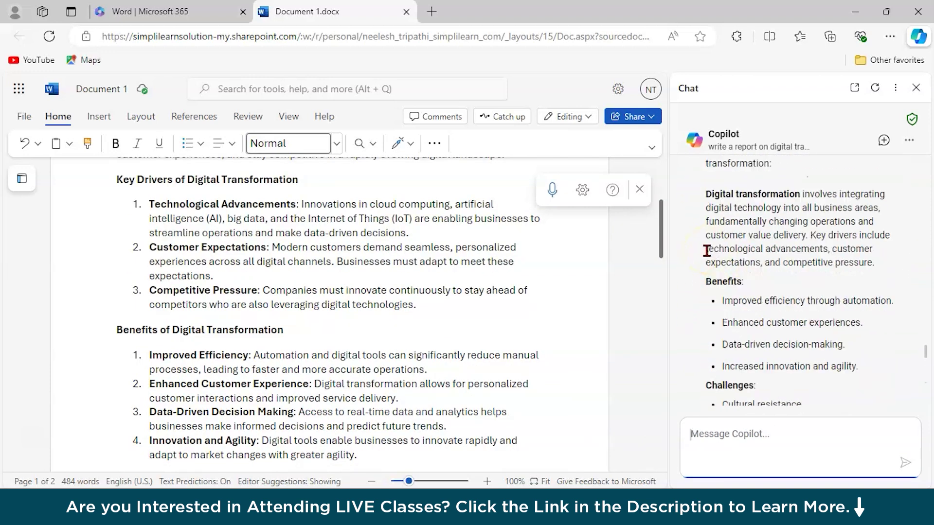
pyautogui.scroll(-5, 707, 250)
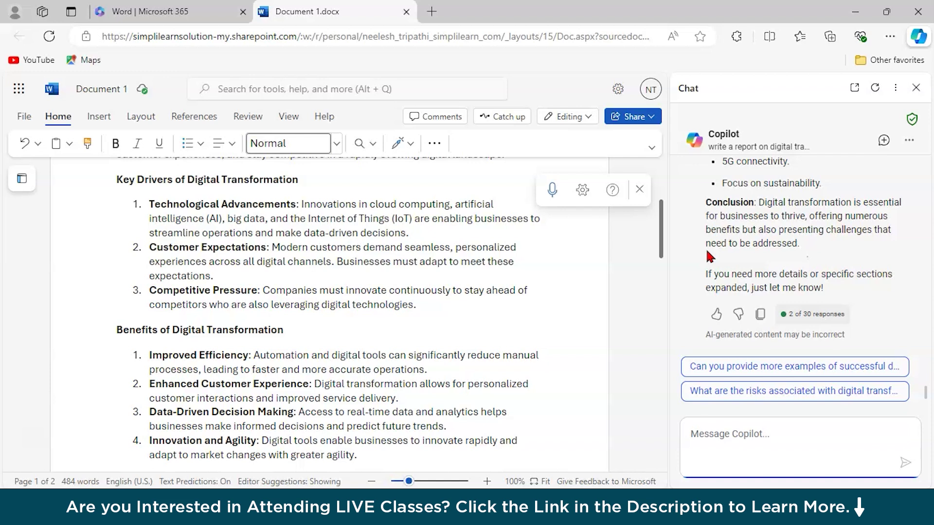
pyautogui.scroll(1, 742, 316)
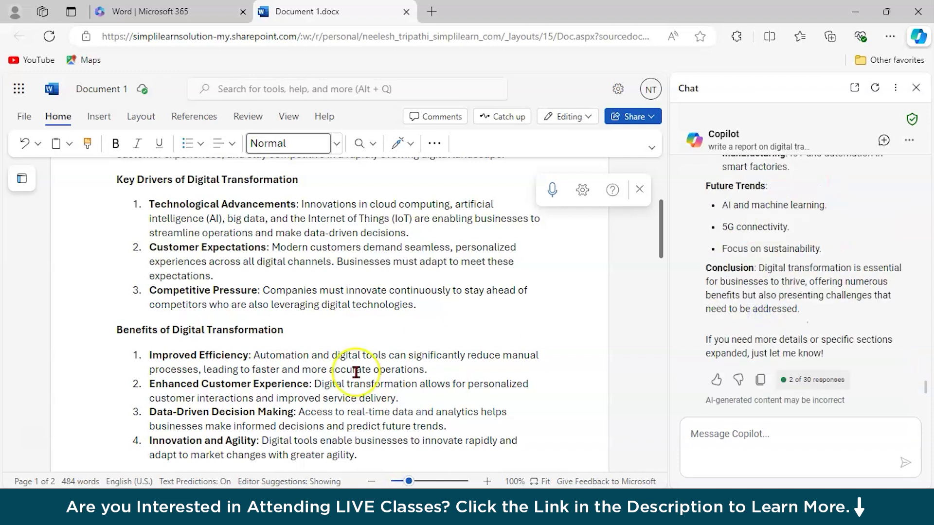
pyautogui.scroll(-5, 354, 371)
pyautogui.scroll(-5, 356, 372)
pyautogui.click(155, 287)
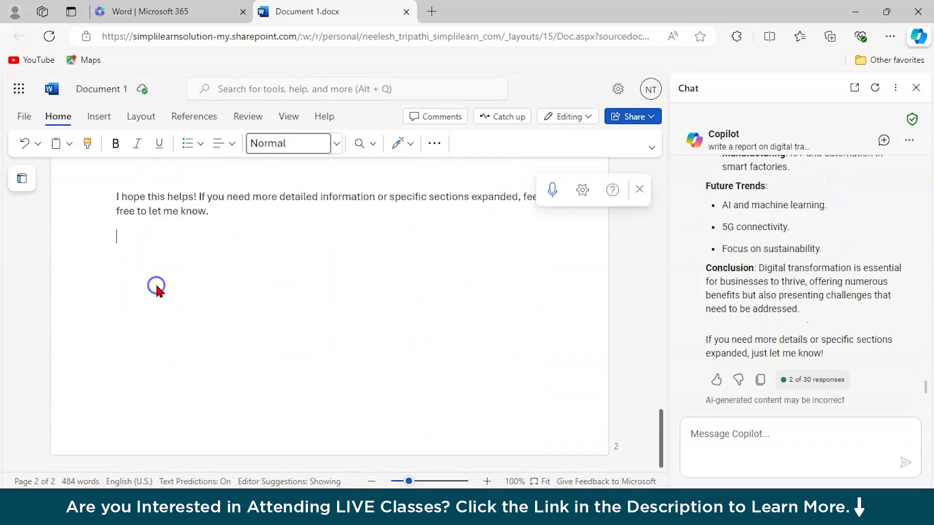
pyautogui.hotkey('ctrl', 'v')
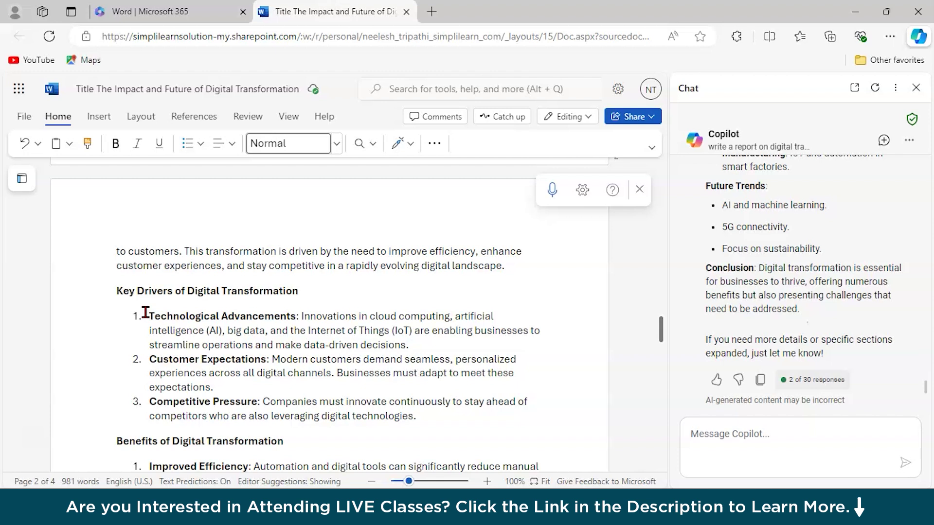
# Ask Copilot to rewrite the report in simpler language understandable by beginners
pyautogui.click(707, 439)
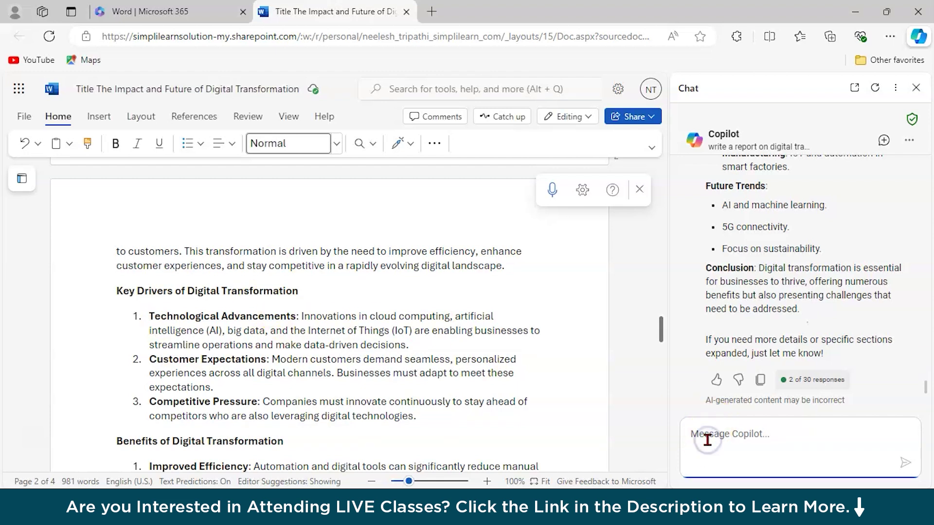
pyautogui.write('write in simpler language ')
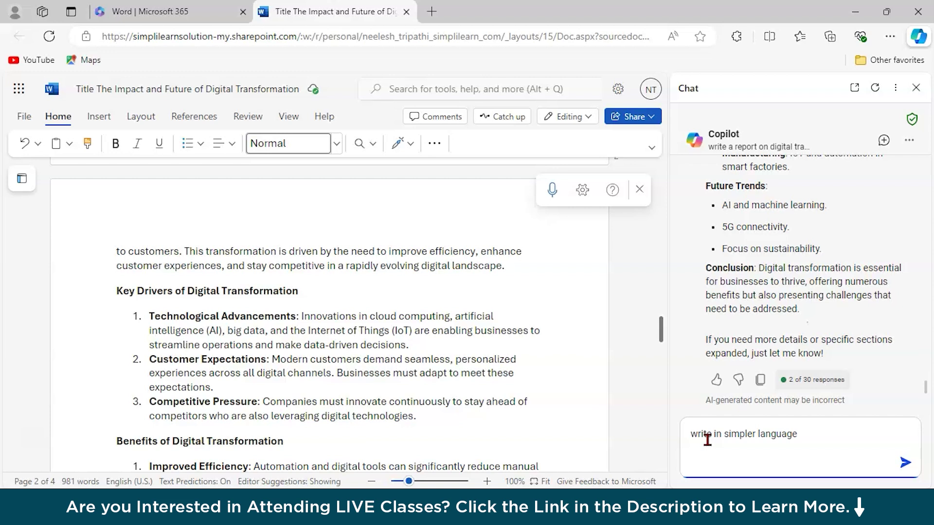
pyautogui.write('which is understanable by b')
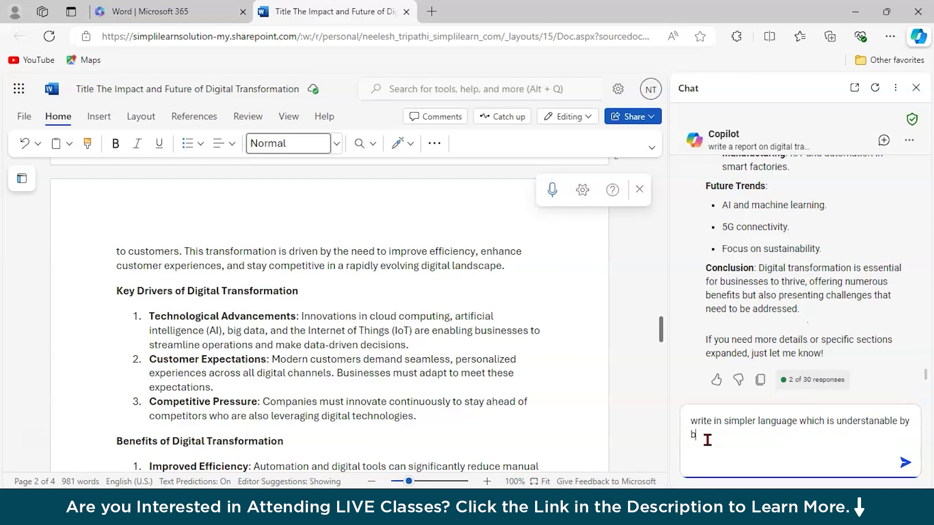
pyautogui.write('eginner')
pyautogui.press('Return')
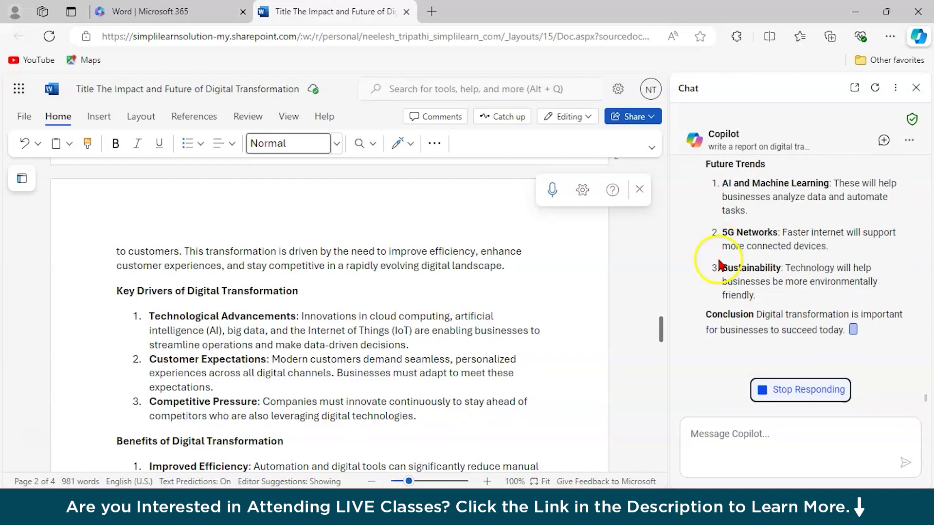
# Replace the report with Copilot's simpler 302-word 'Understanding Digital Transformation' version
pyautogui.scroll(15, 719, 265)
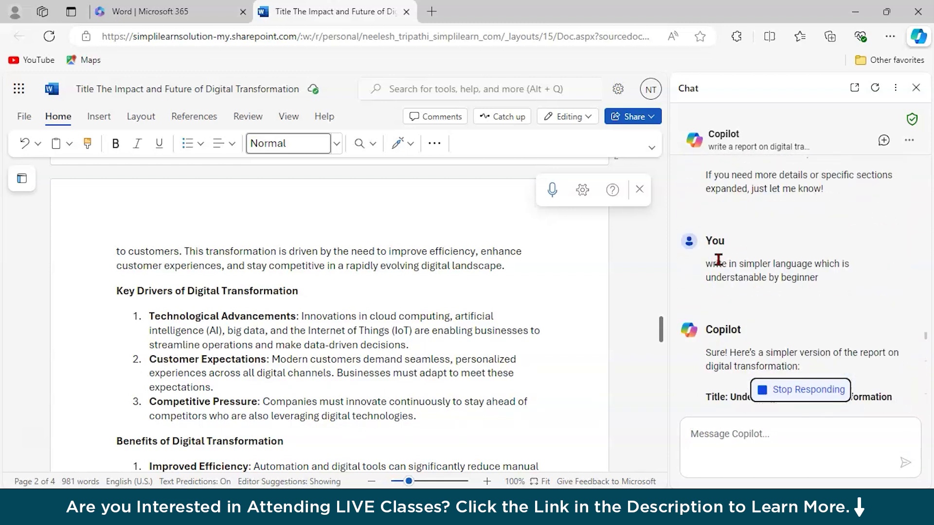
pyautogui.scroll(-15, 719, 261)
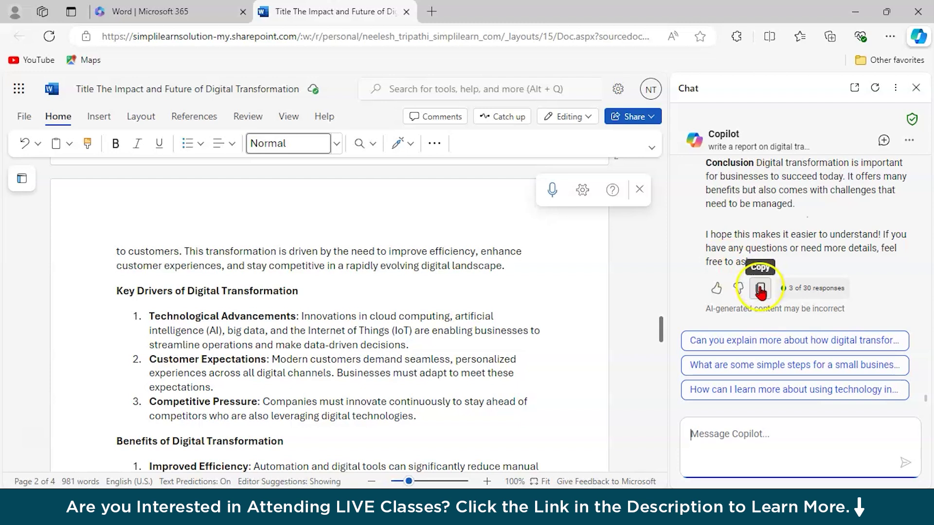
pyautogui.scroll(2, 759, 285)
pyautogui.click(761, 381)
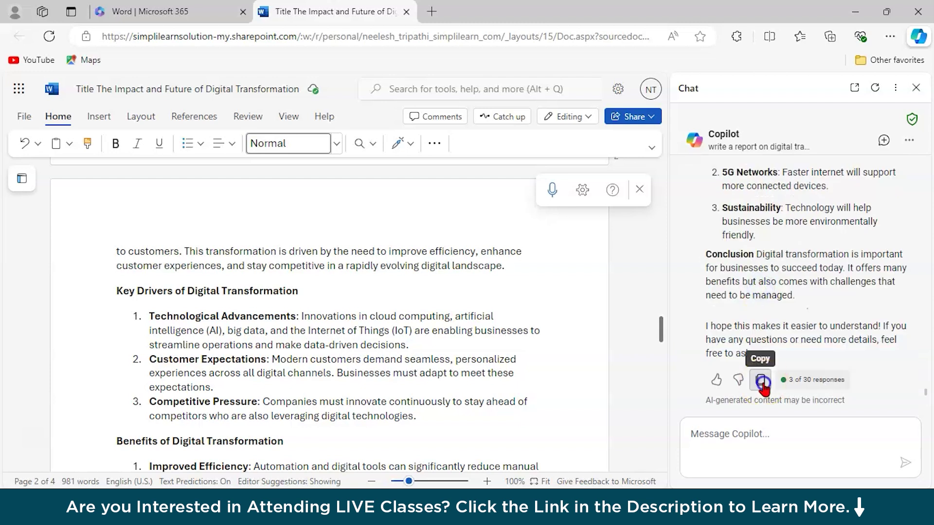
pyautogui.click(312, 333)
pyautogui.hotkey('ctrl', 'a')
pyautogui.click(311, 333)
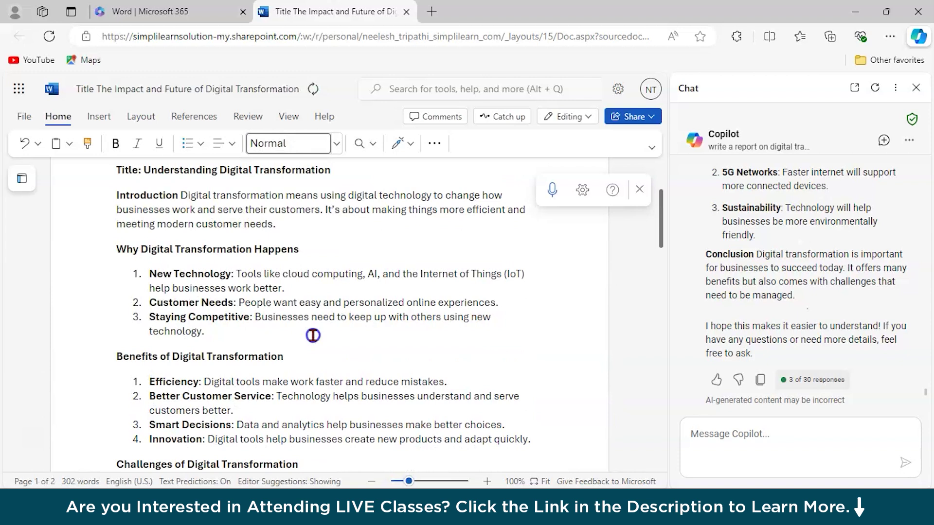
pyautogui.moveTo(313, 333); pyautogui.dragTo(283, 250)
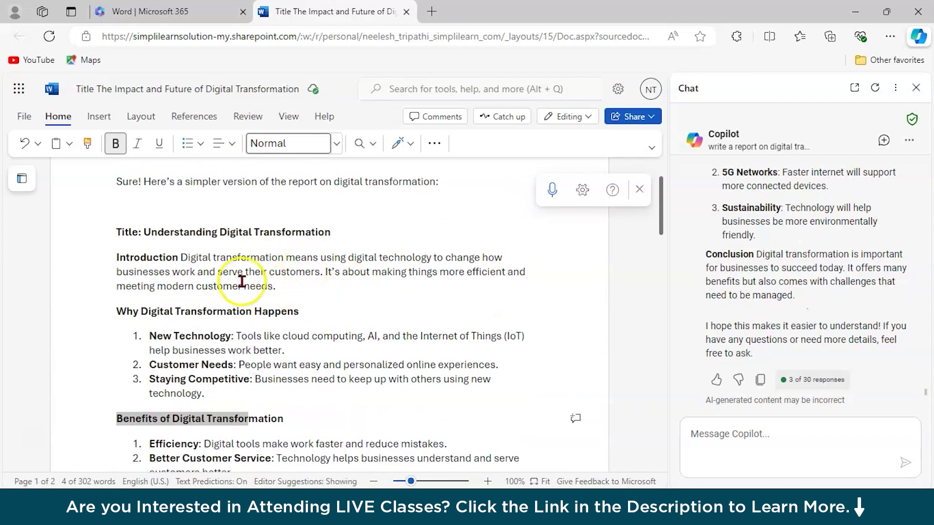
pyautogui.click(243, 281)
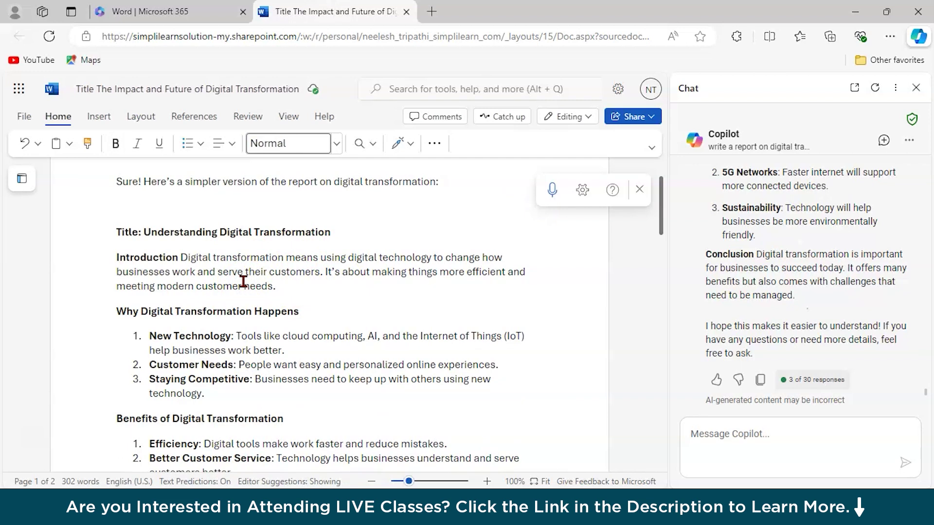
pyautogui.click(19, 88)
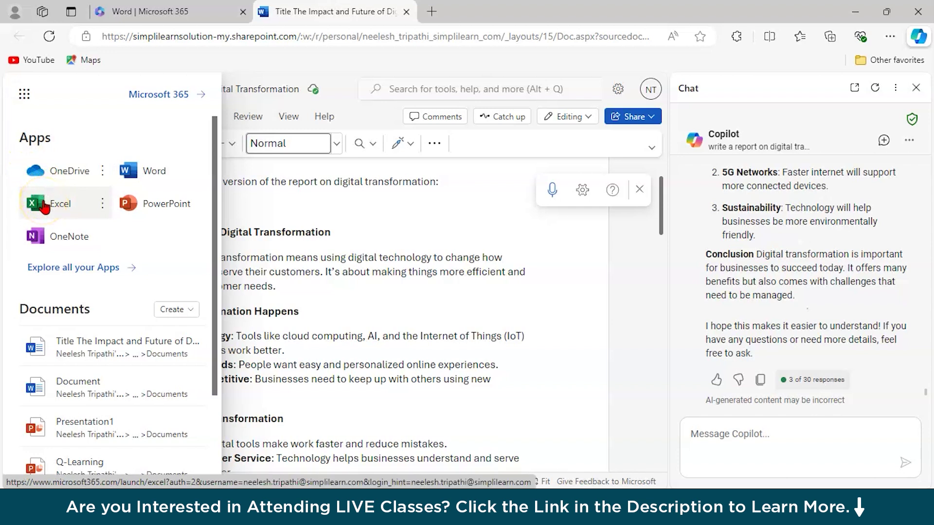
# Minimize Edge and the desktop Copilot app to reach the Copilot chat in a new tab
pyautogui.click(890, 36)
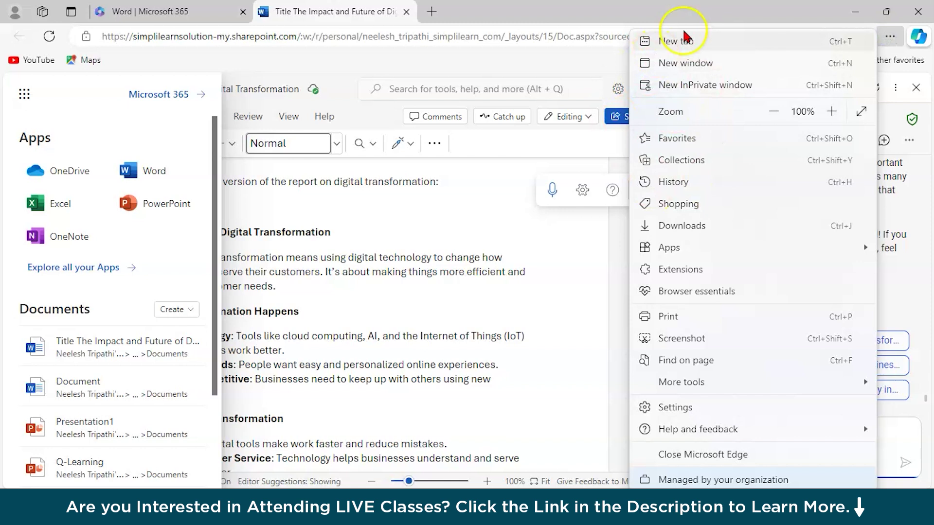
pyautogui.click(861, 12)
pyautogui.click(860, 12)
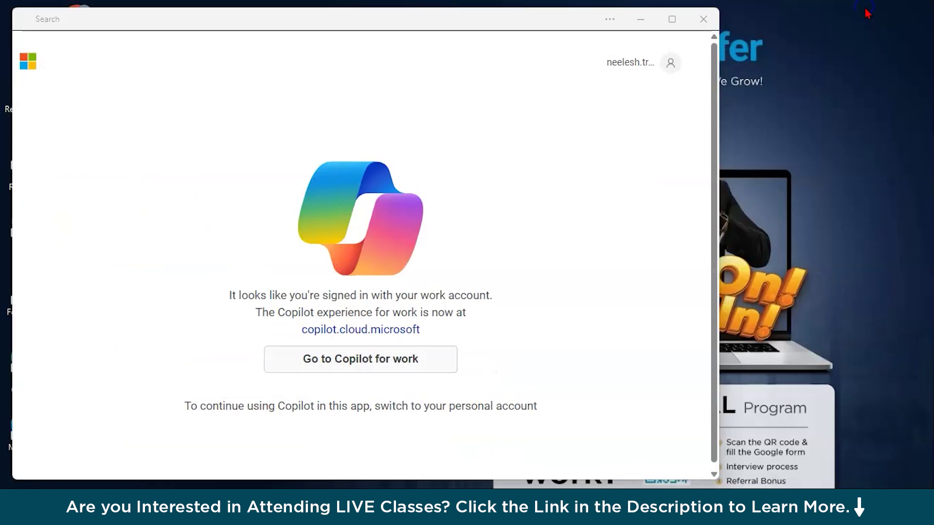
pyautogui.click(641, 19)
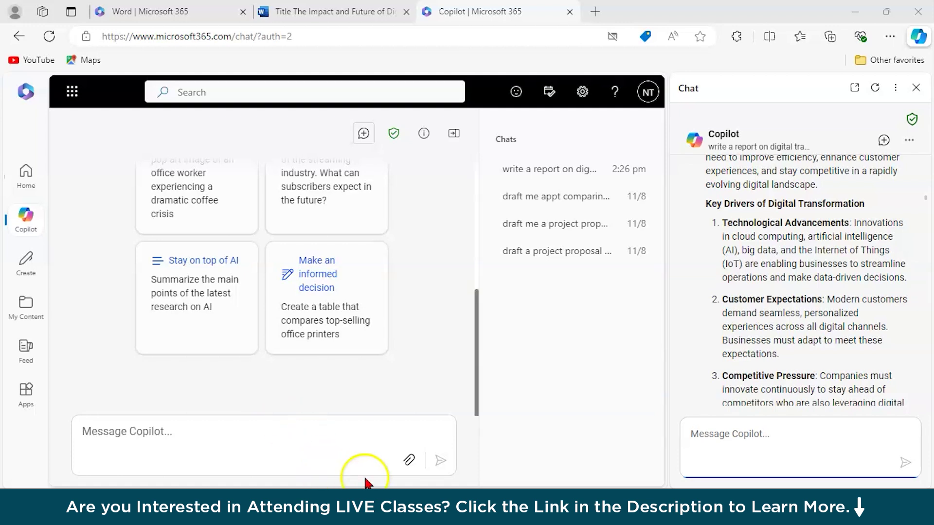
# Attach sample_sales_data.xlsx to the Copilot message
pyautogui.click(408, 460)
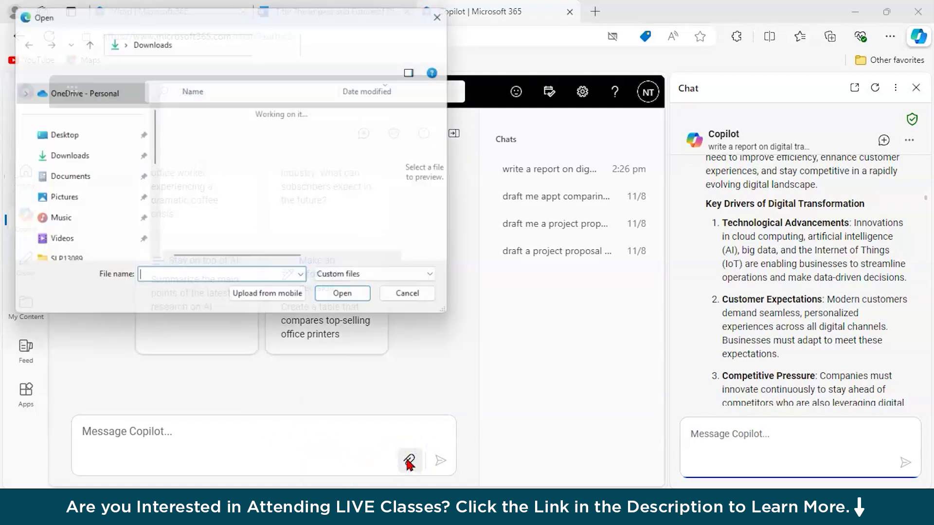
pyautogui.click(284, 137)
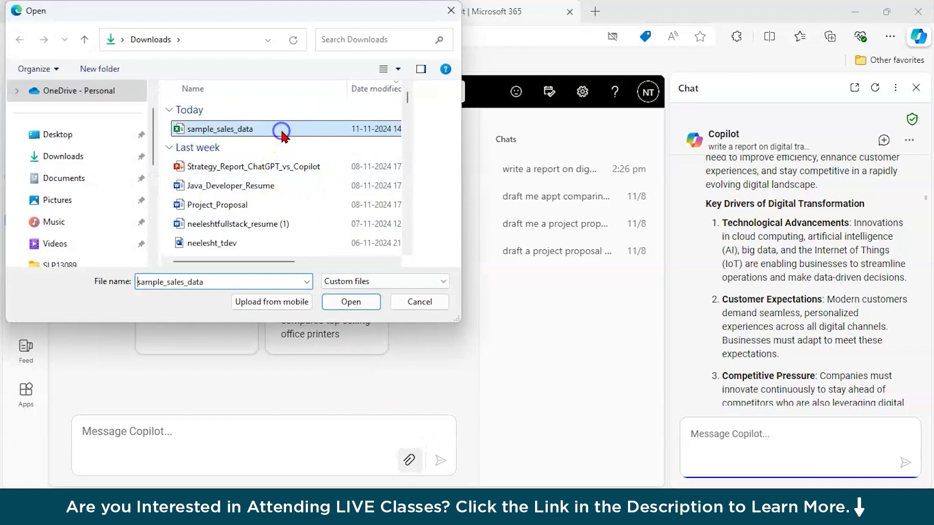
pyautogui.click(345, 302)
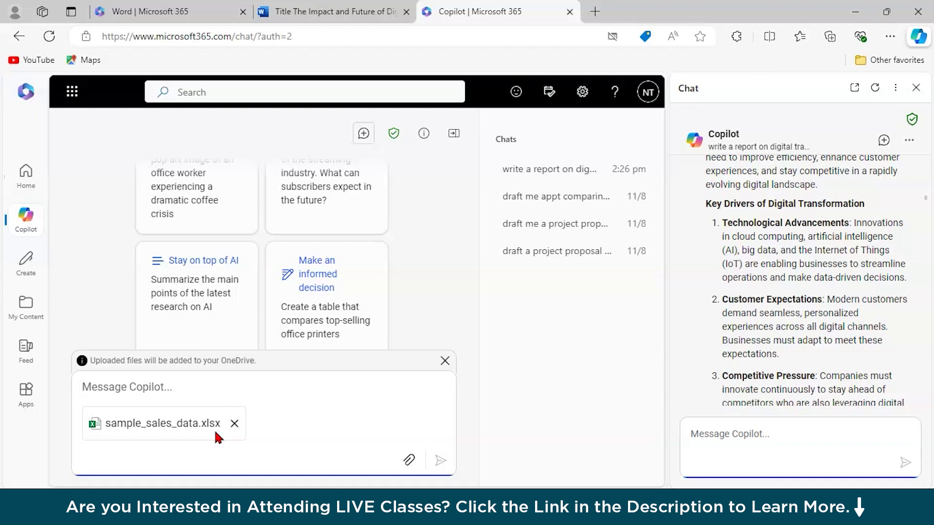
# Ask Copilot for data insights, the data range and the key sales trends
pyautogui.click(293, 431)
pyautogui.write('get')
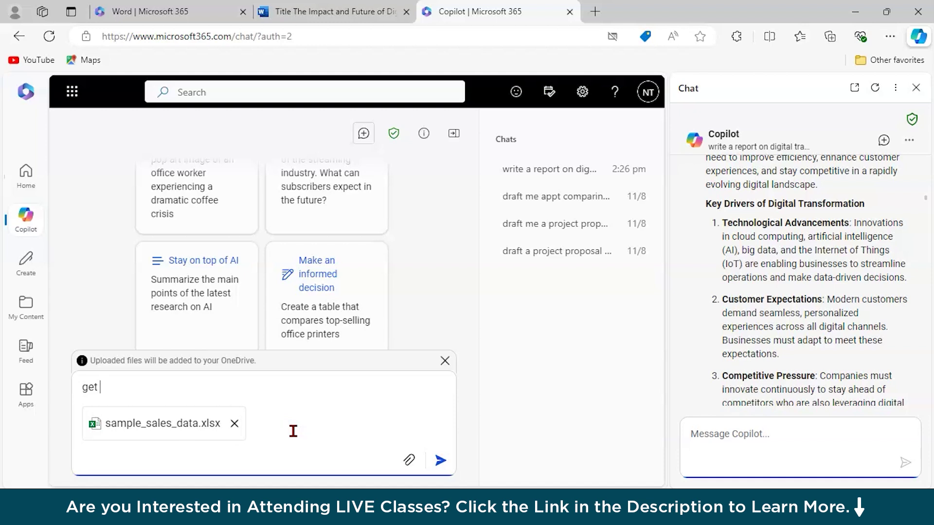
pyautogui.write('data iuns')
pyautogui.press('BackSpace')
pyautogui.press('BackSpace')
pyautogui.press('BackSpace')
pyautogui.write('nsights , high')
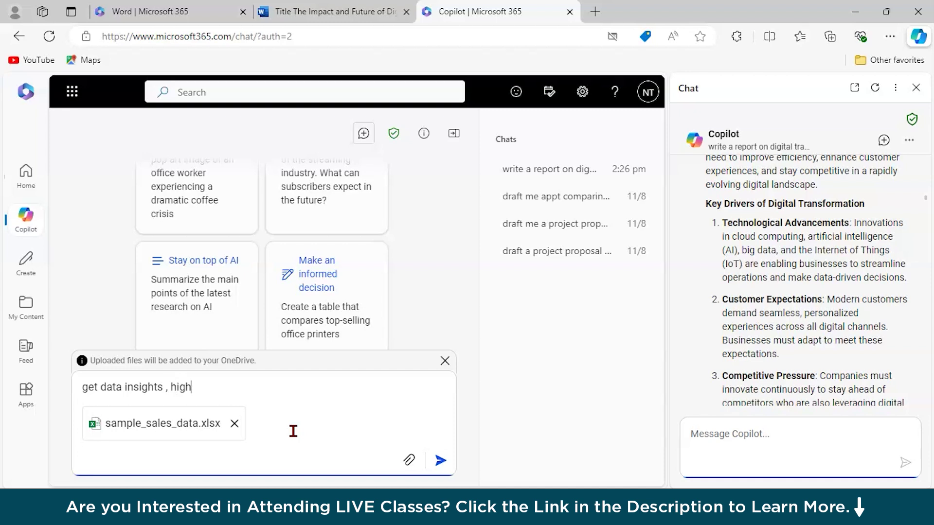
pyautogui.write('ligh')
pyautogui.write('t thew')
pyautogui.write('da')
pyautogui.write('ta range ,')
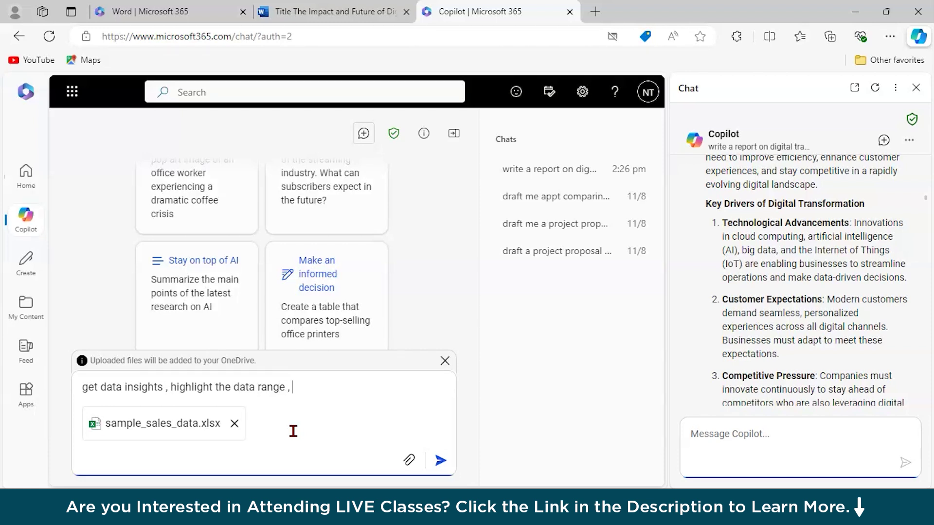
pyautogui.write(' what are key trends')
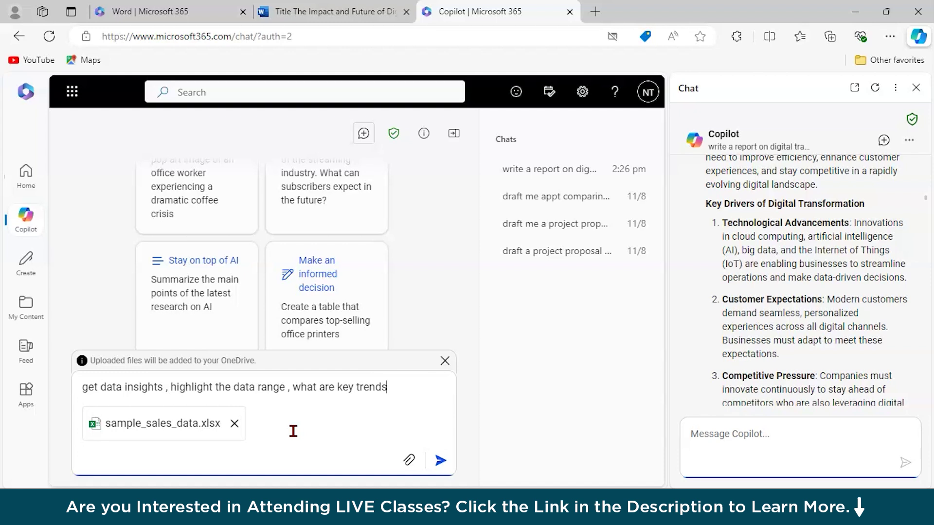
pyautogui.write(' in the sales')
pyautogui.press('BackSpace')
pyautogui.press('BackSpace')
pyautogui.write('res data')
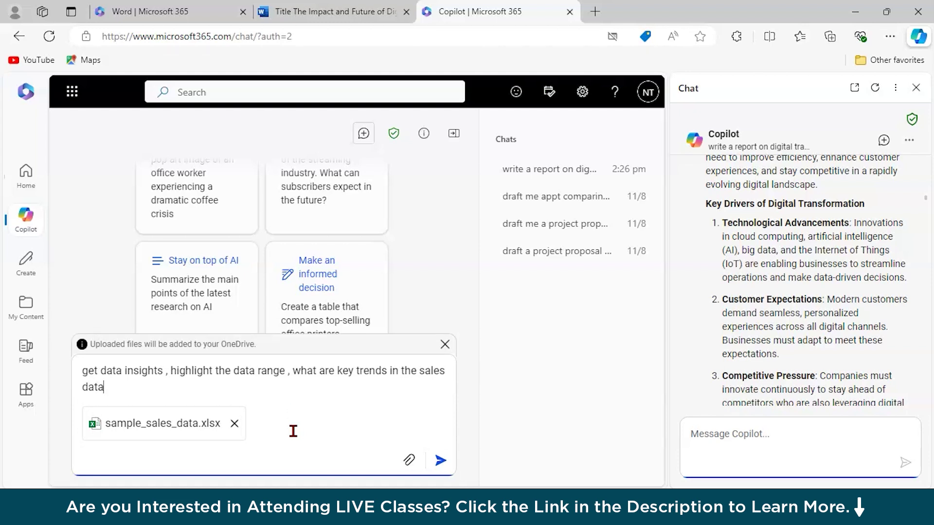
pyautogui.press('Return')
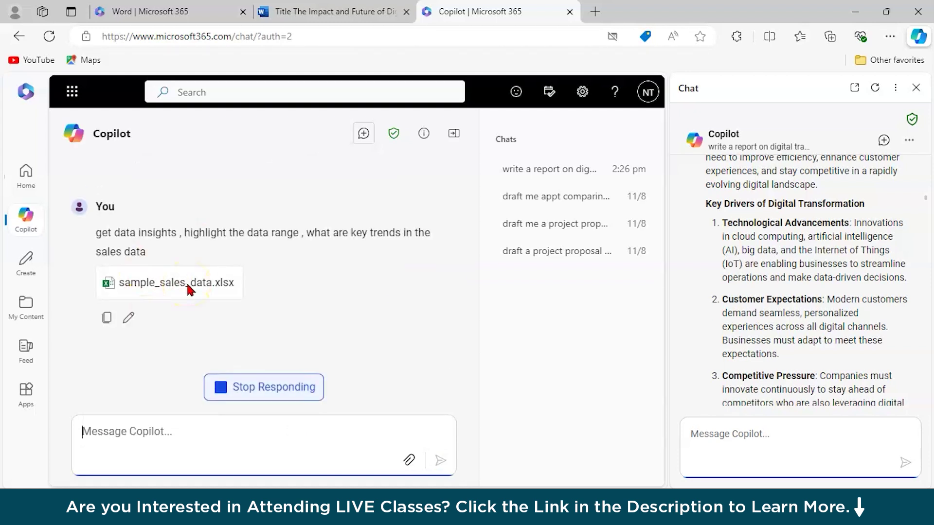
# Read through Copilot's sales insights reply
pyautogui.click(199, 261)
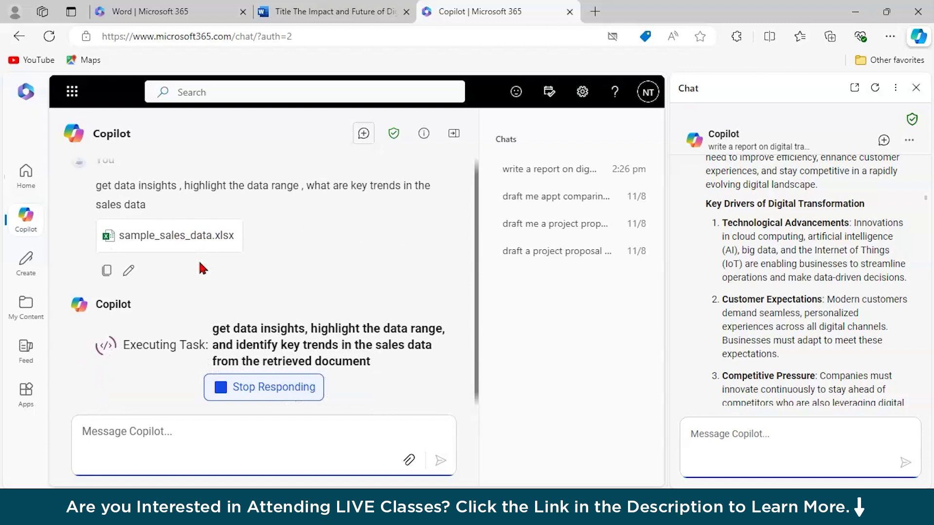
pyautogui.scroll(5, 178, 224)
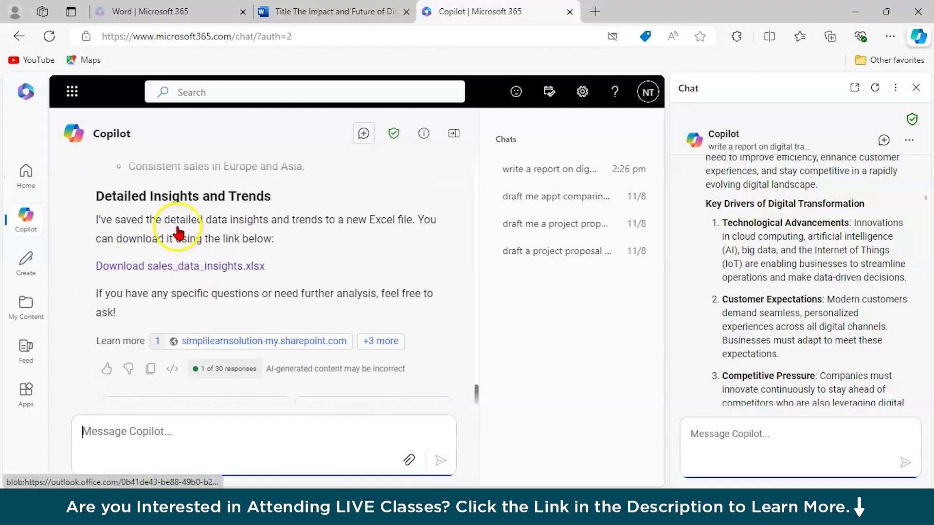
pyautogui.scroll(10, 180, 233)
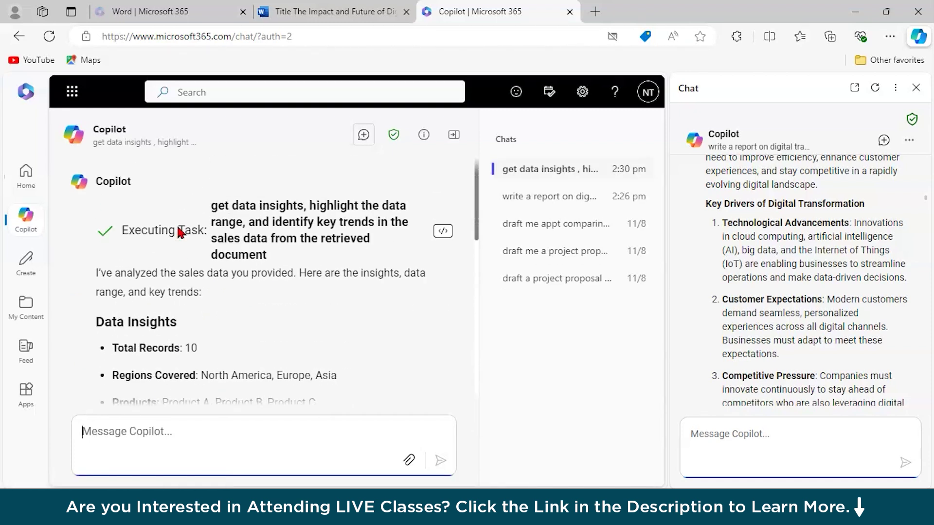
pyautogui.scroll(-3, 178, 228)
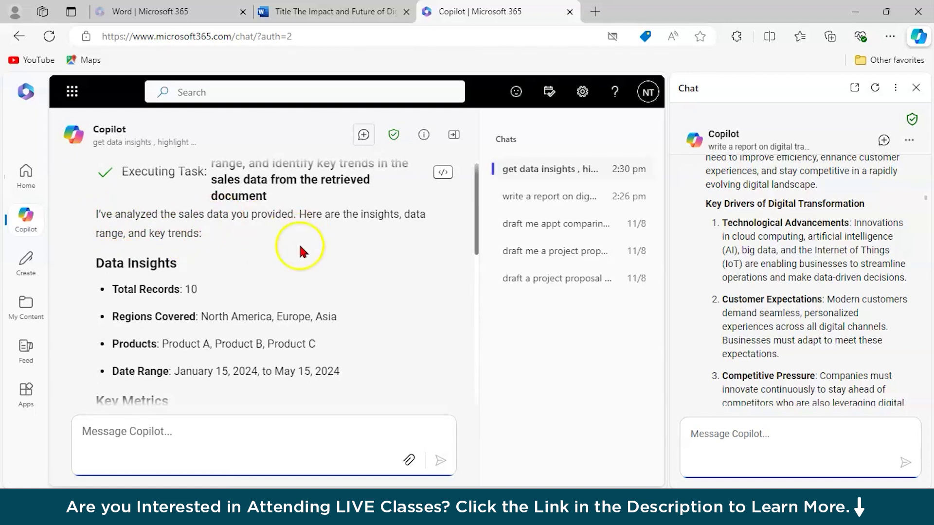
pyautogui.scroll(-1, 224, 317)
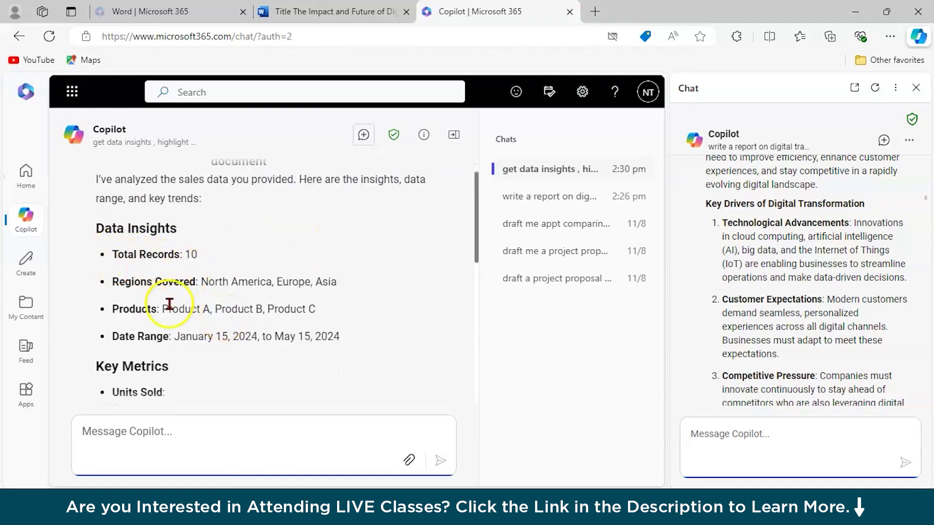
pyautogui.scroll(-1, 169, 303)
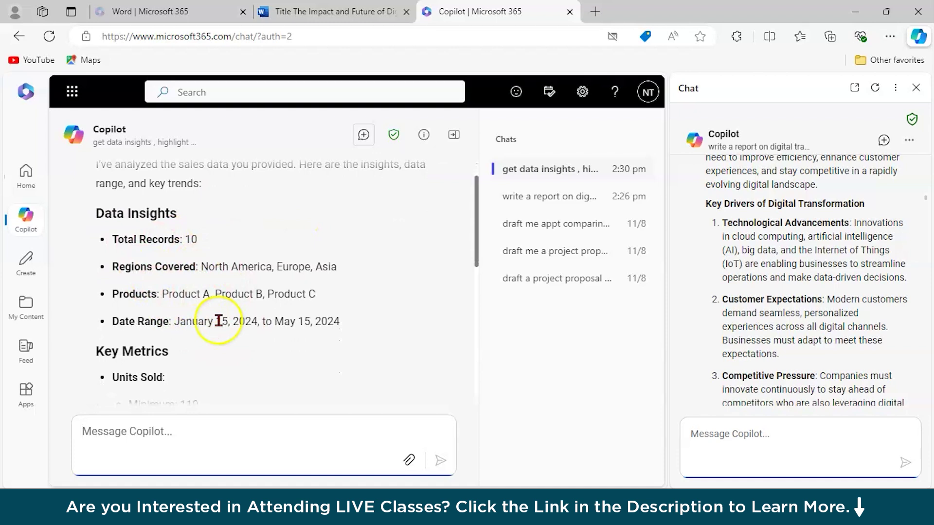
pyautogui.scroll(-2, 234, 340)
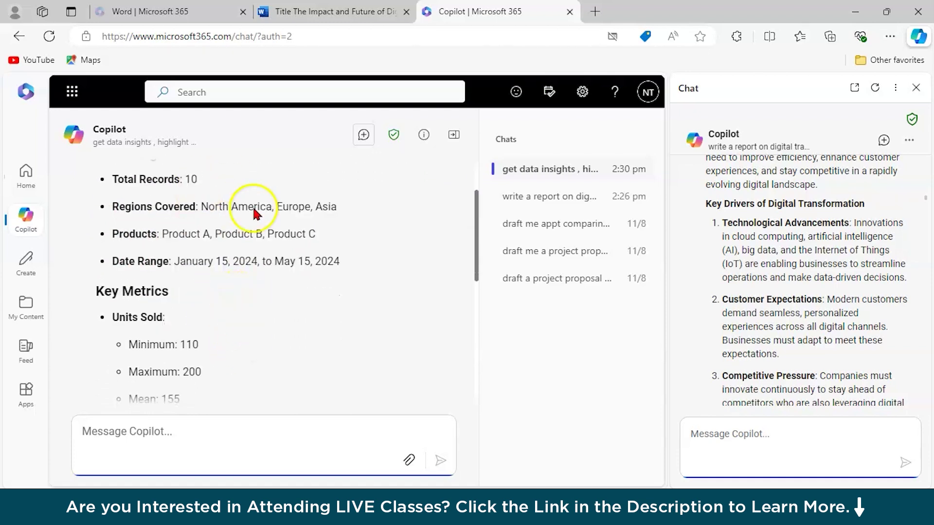
pyautogui.scroll(-2, 239, 231)
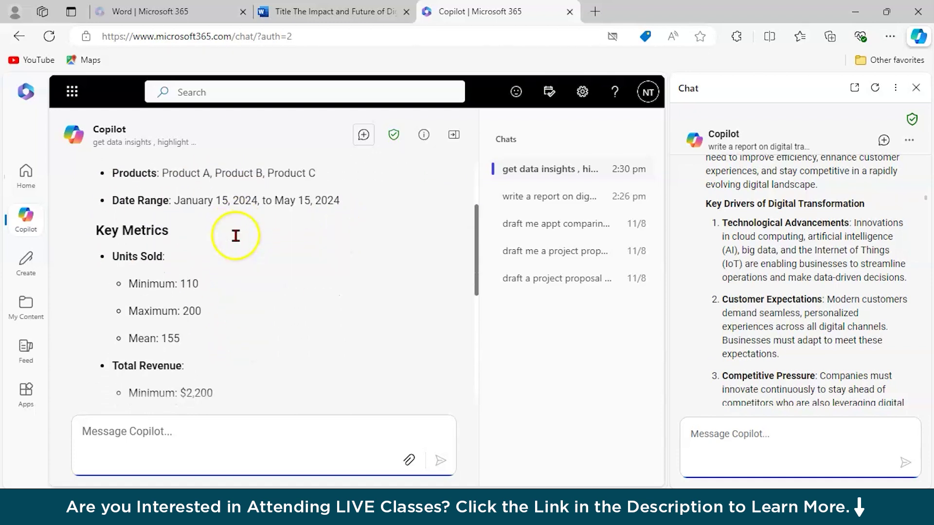
pyautogui.scroll(-2, 264, 333)
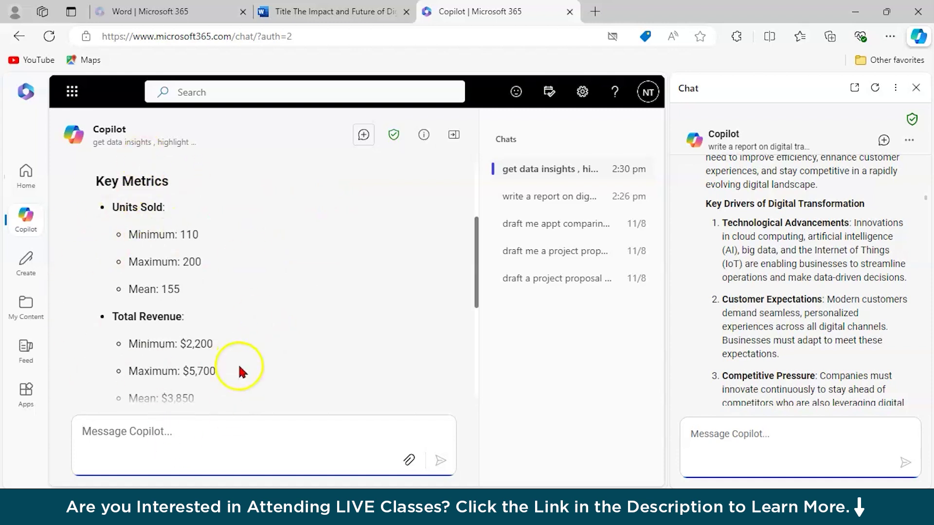
pyautogui.scroll(-1, 239, 366)
pyautogui.scroll(-6, 156, 258)
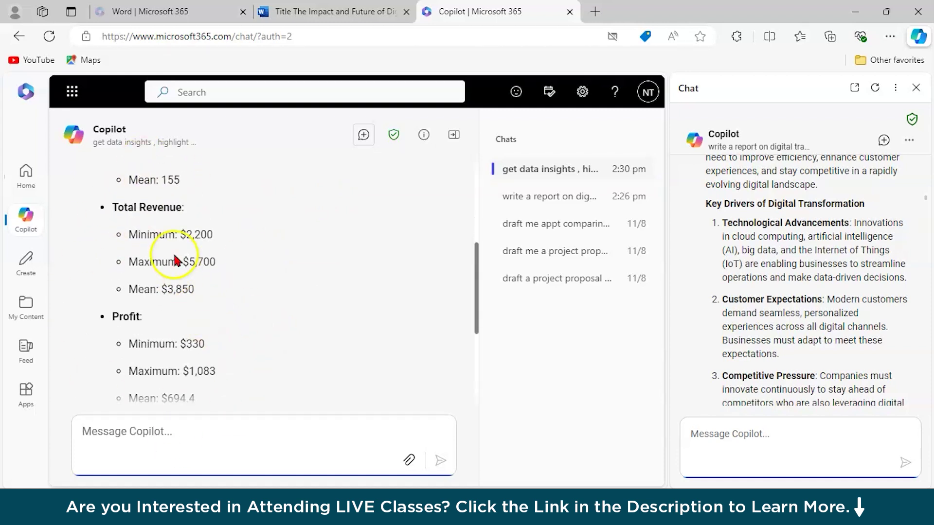
pyautogui.scroll(-4, 180, 326)
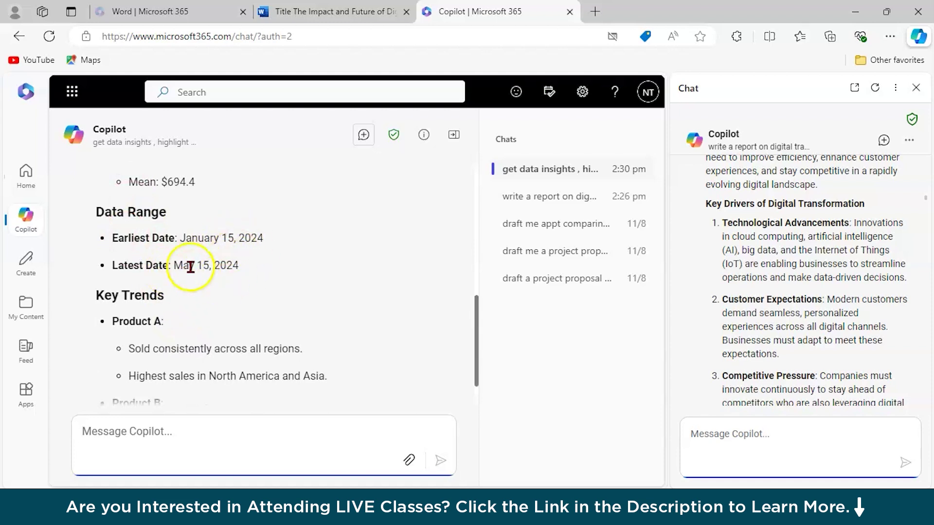
pyautogui.scroll(-3, 246, 297)
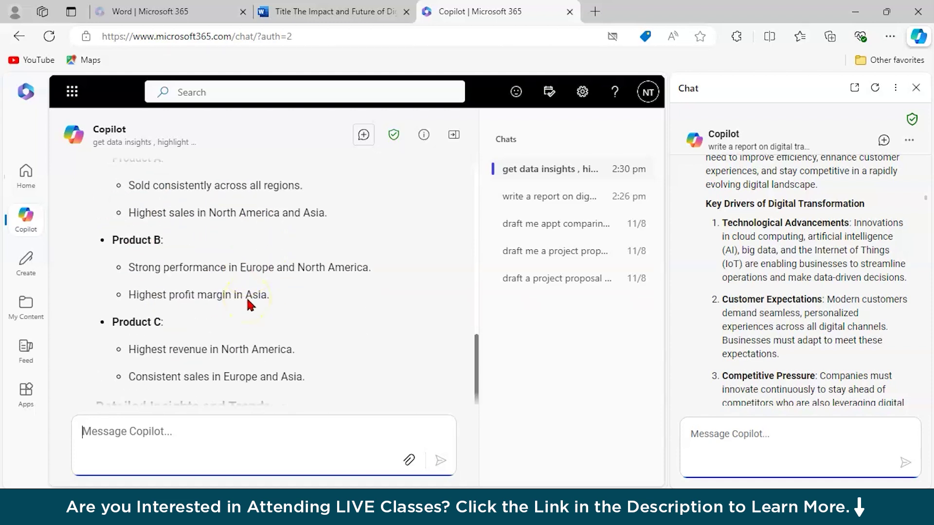
pyautogui.moveTo(113, 179); pyautogui.dragTo(164, 179)
# Download sales_data_insights.xlsx from the reply and open it in Excel
pyautogui.scroll(1, 164, 179)
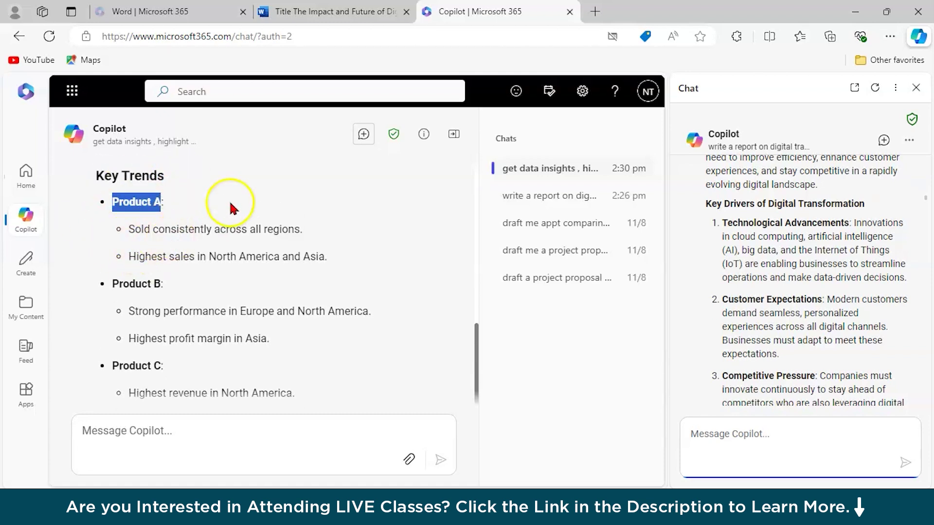
pyautogui.scroll(-1, 184, 258)
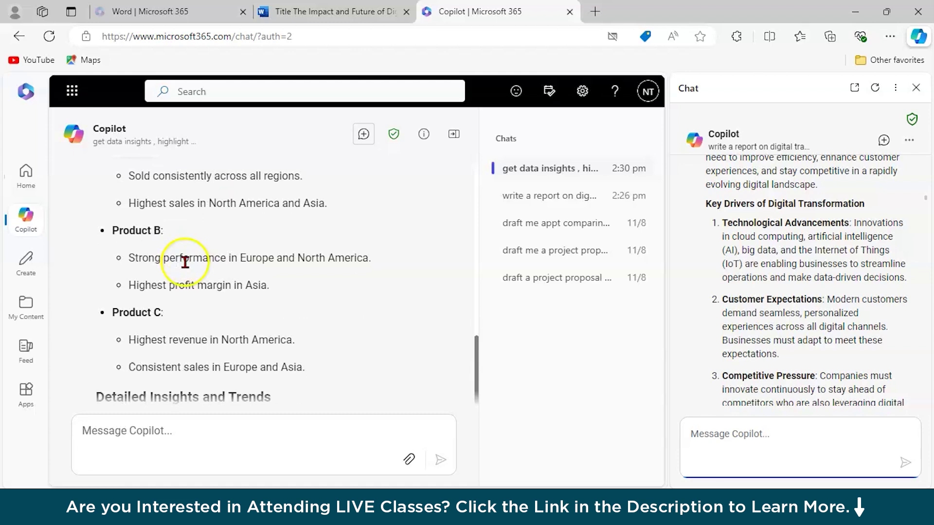
pyautogui.scroll(-1, 227, 299)
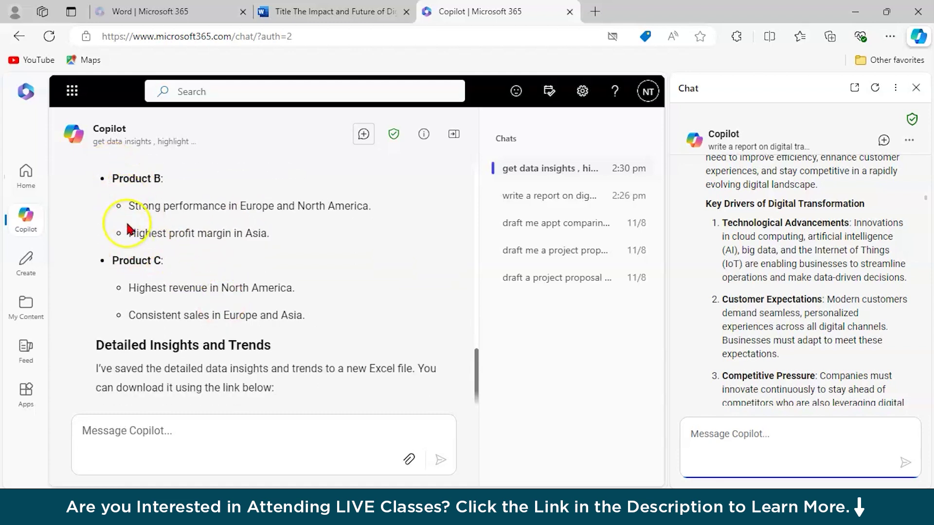
pyautogui.scroll(-1, 188, 290)
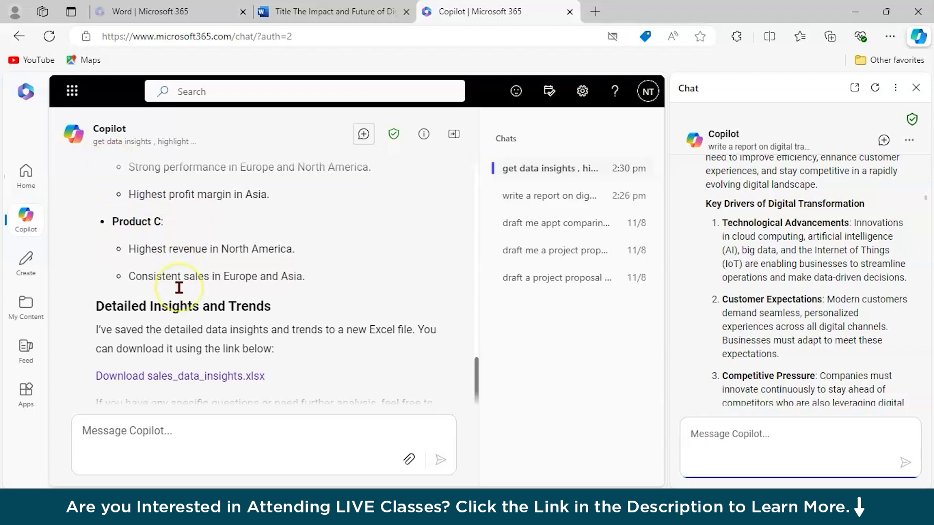
pyautogui.scroll(-1, 178, 286)
pyautogui.scroll(-1, 179, 287)
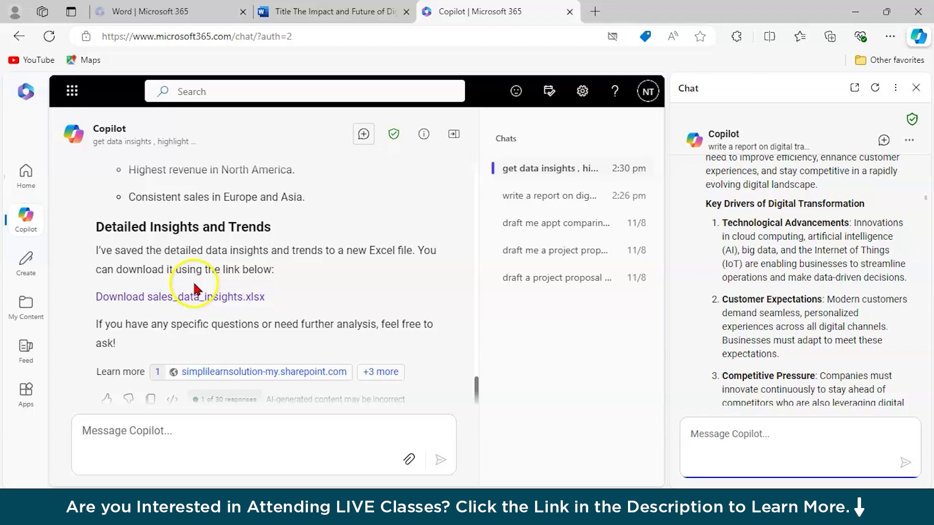
pyautogui.click(168, 305)
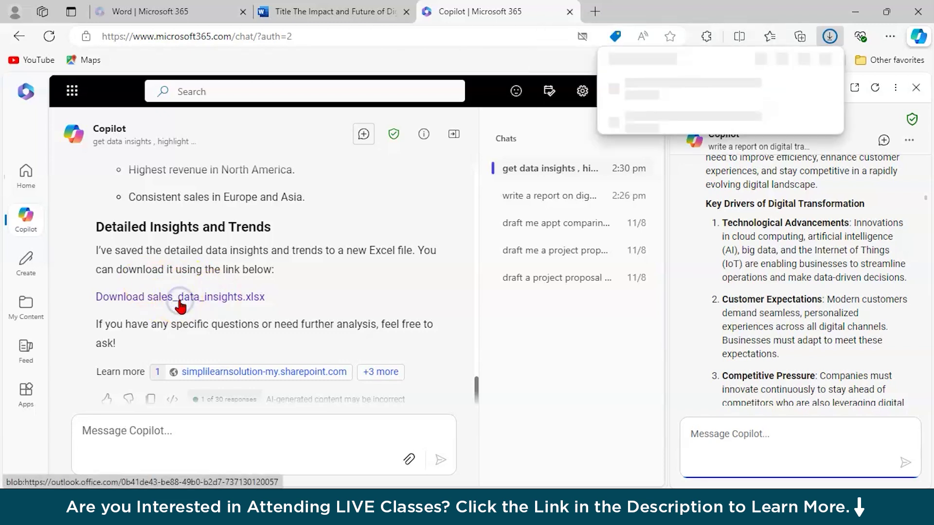
pyautogui.click(654, 89)
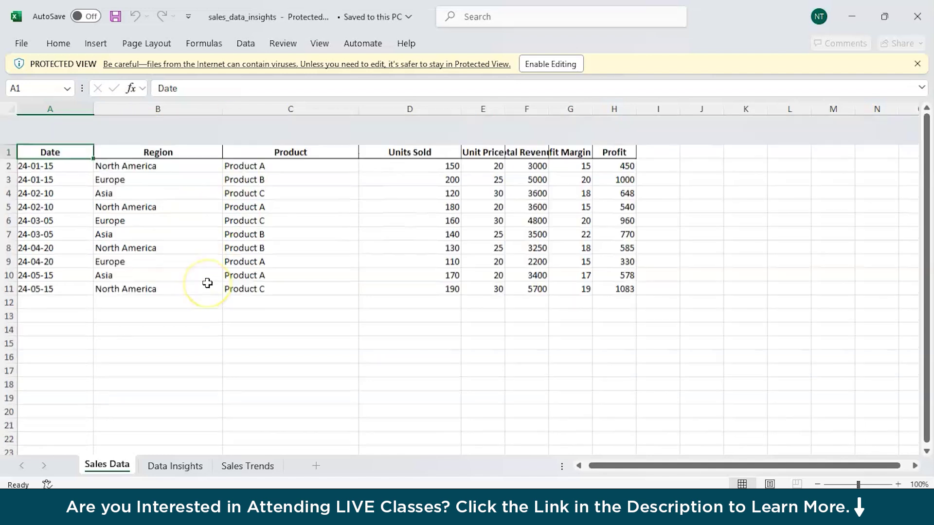
# Review the Data Insights statistics and the Sales Trends sheet, checking units sold in E11
pyautogui.click(172, 467)
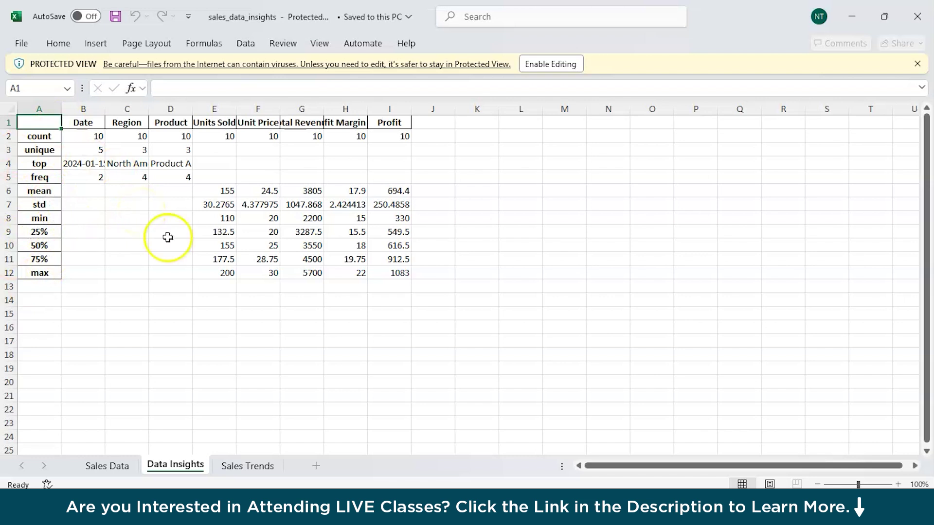
pyautogui.click(249, 465)
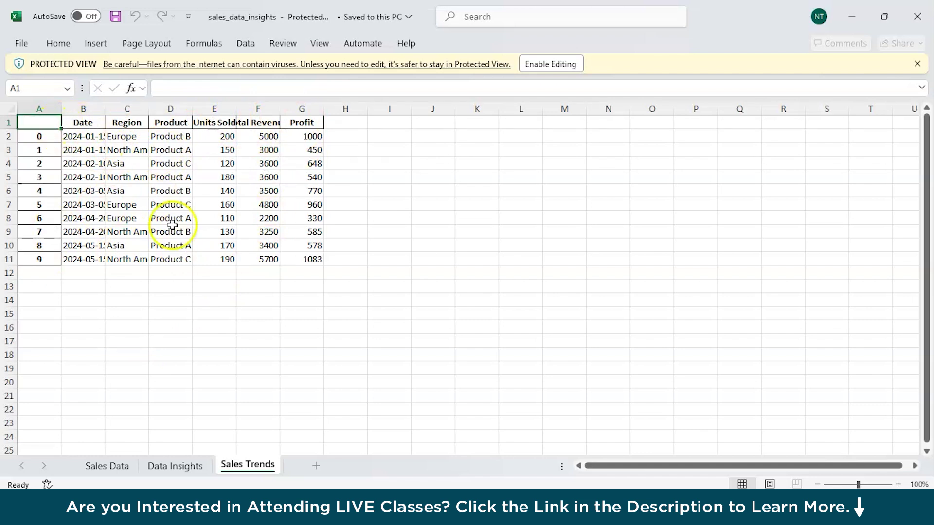
pyautogui.click(199, 262)
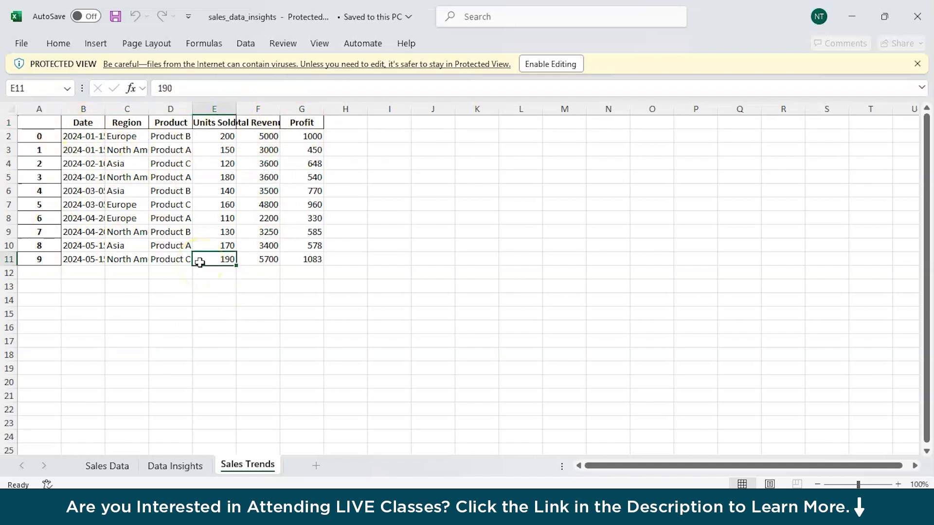
pyautogui.click(264, 339)
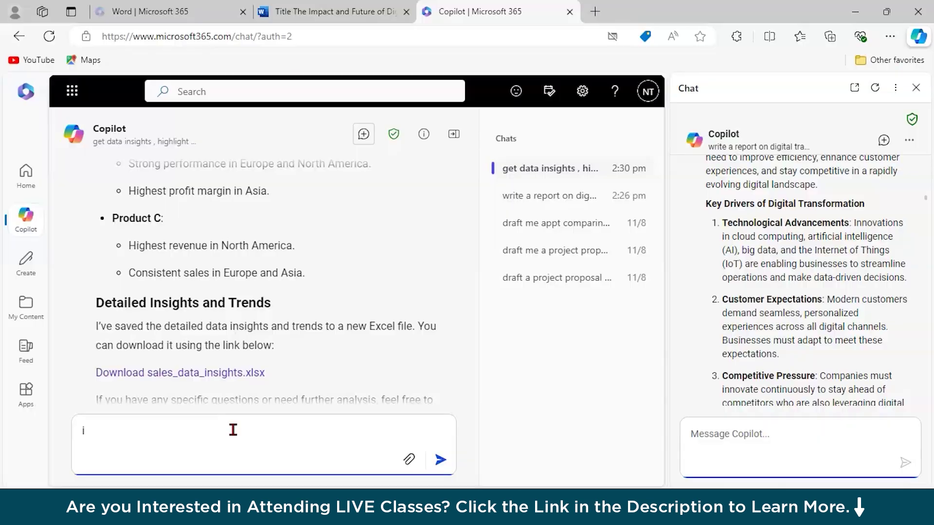
# Ask Copilot for a sales growth chart, then a quarterly sales growth chart from the data
pyautogui.write('lso copilot to')
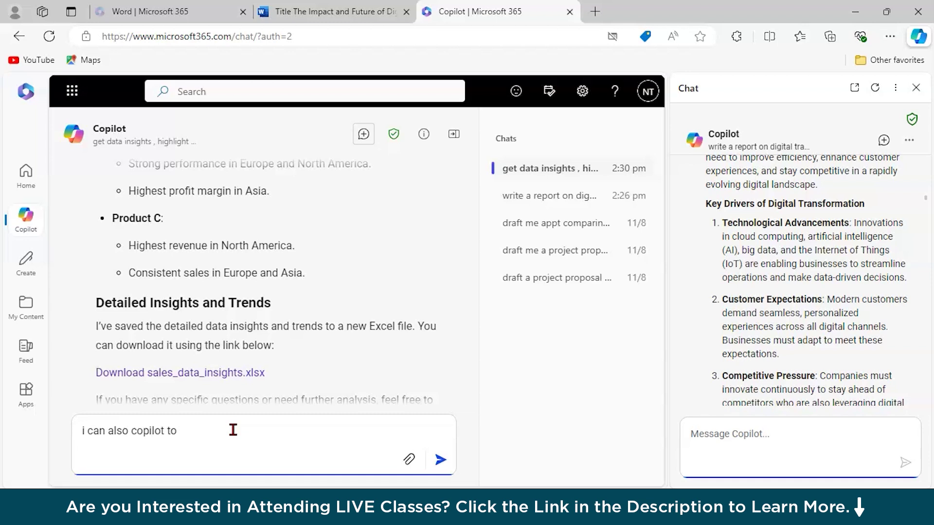
pyautogui.write(' create viusualization , ge')
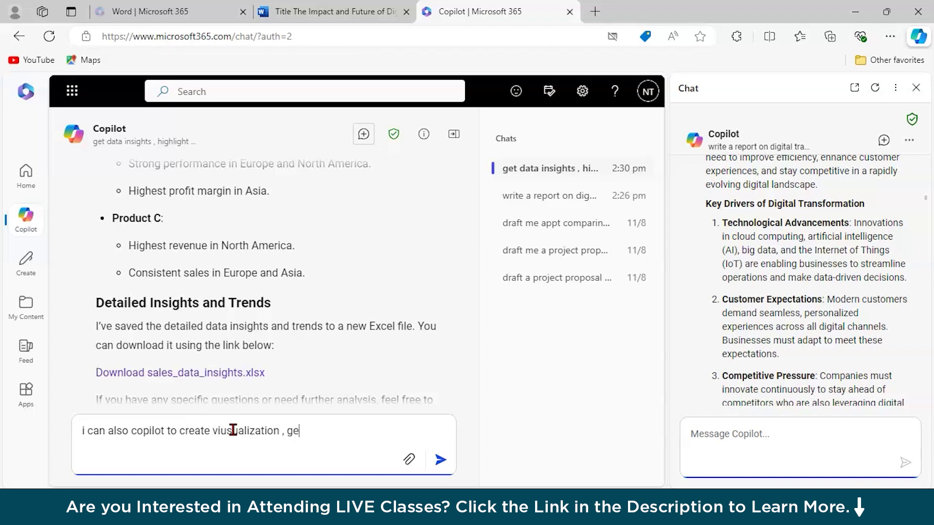
pyautogui.write('nerate chart showin')
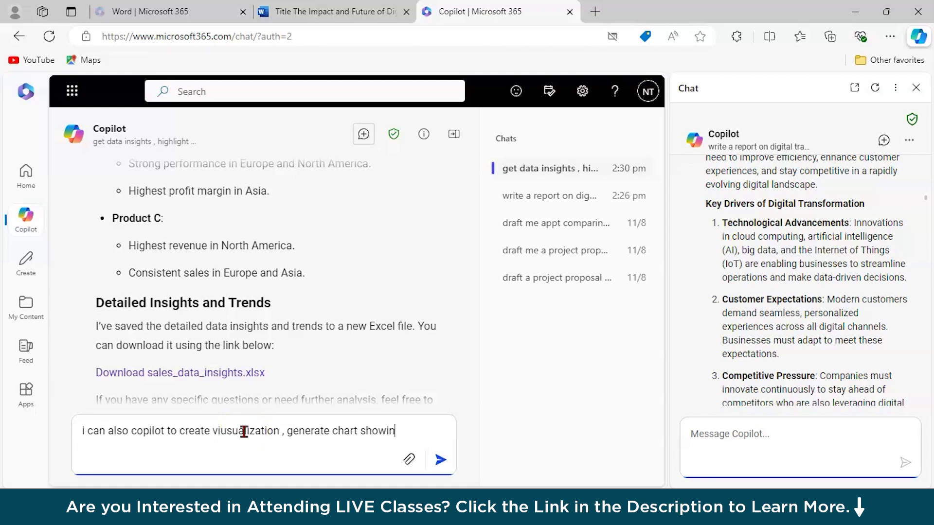
pyautogui.write('g sales growth')
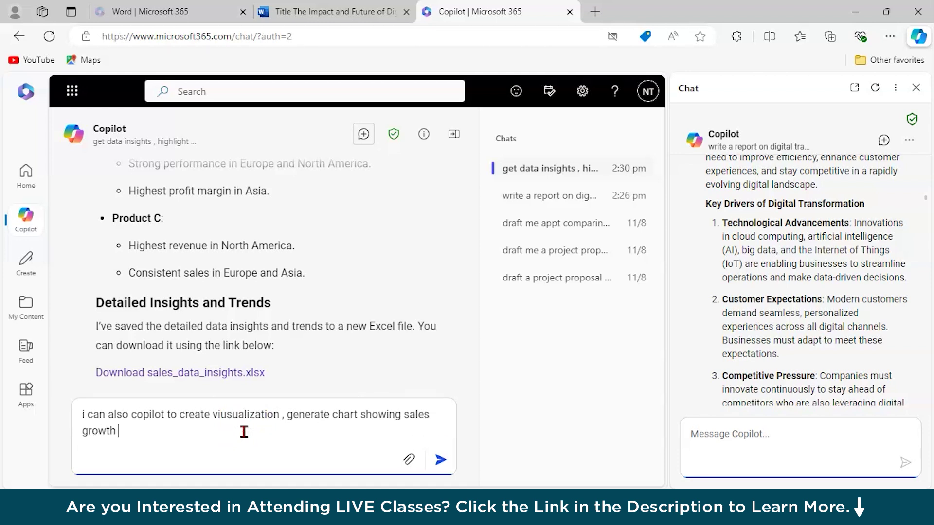
pyautogui.press('Return')
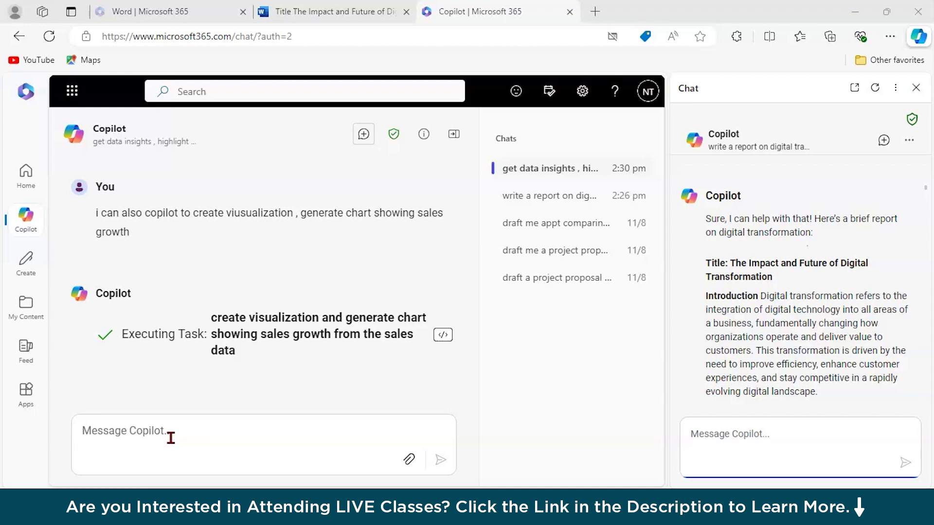
pyautogui.click(171, 438)
pyautogui.write('create a c')
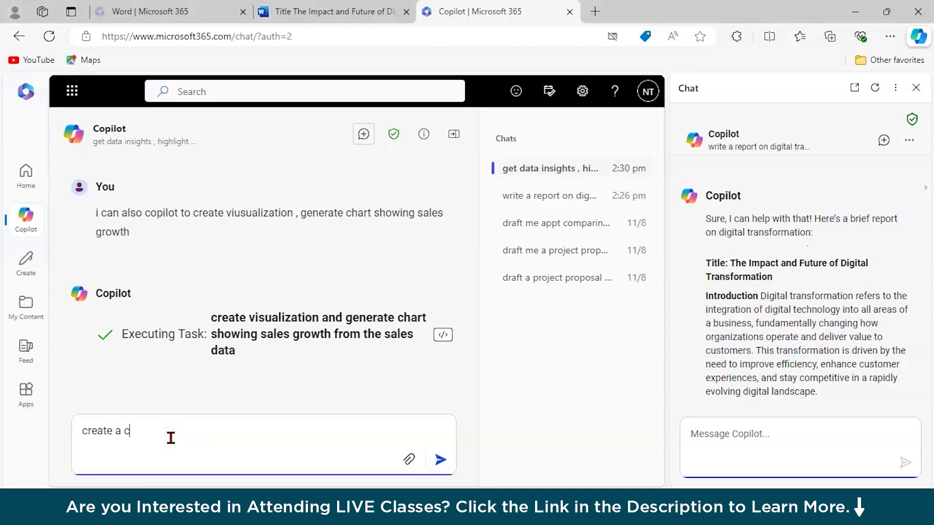
pyautogui.write('har')
pyautogui.write('t showcas')
pyautogui.write('ig ')
pyautogui.write('g ')
pyautogui.write('quaterl')
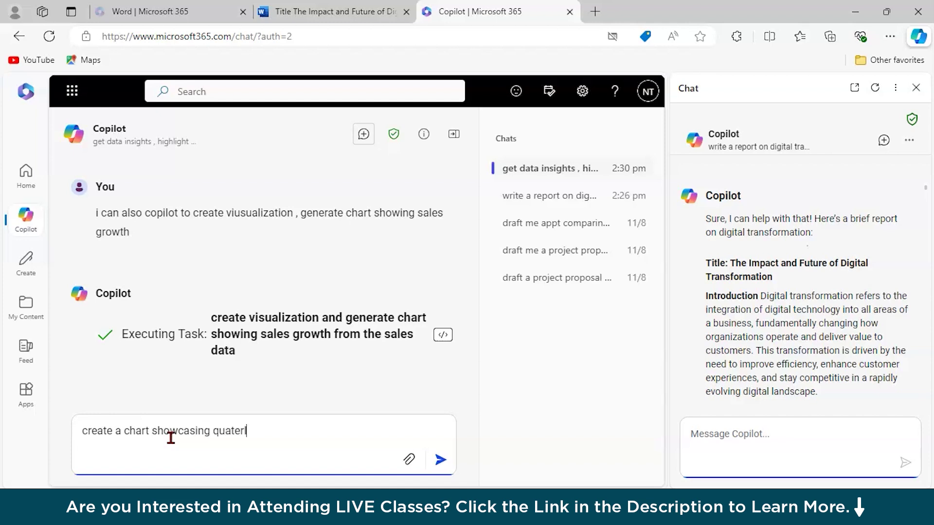
pyautogui.write('y sales growth based on that data')
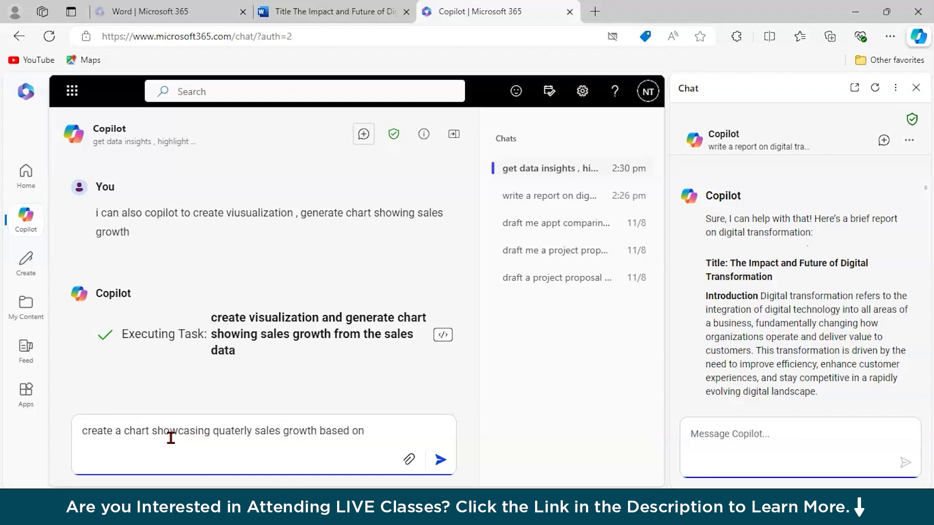
pyautogui.press('Return')
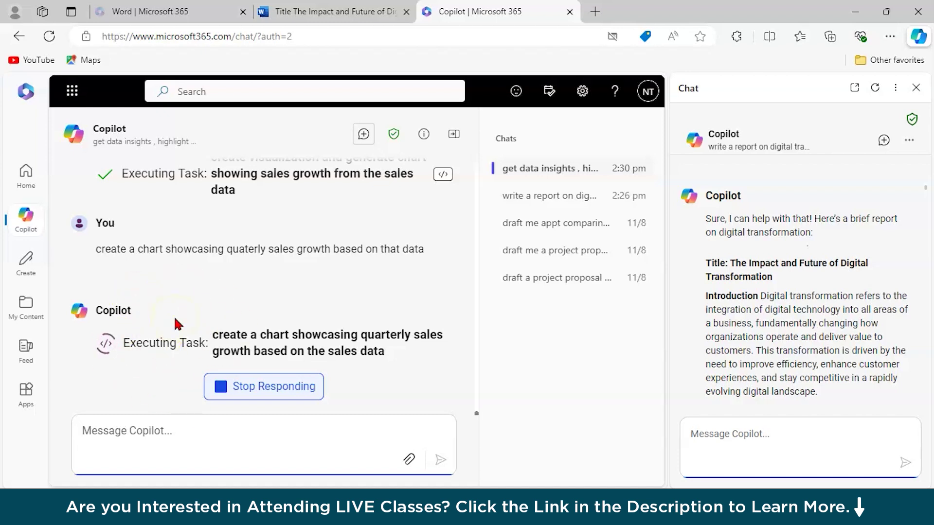
# Inspect the Quarterly Sales Growth chart and its notes on Q1 and Q2 2024 growth
pyautogui.click(143, 332)
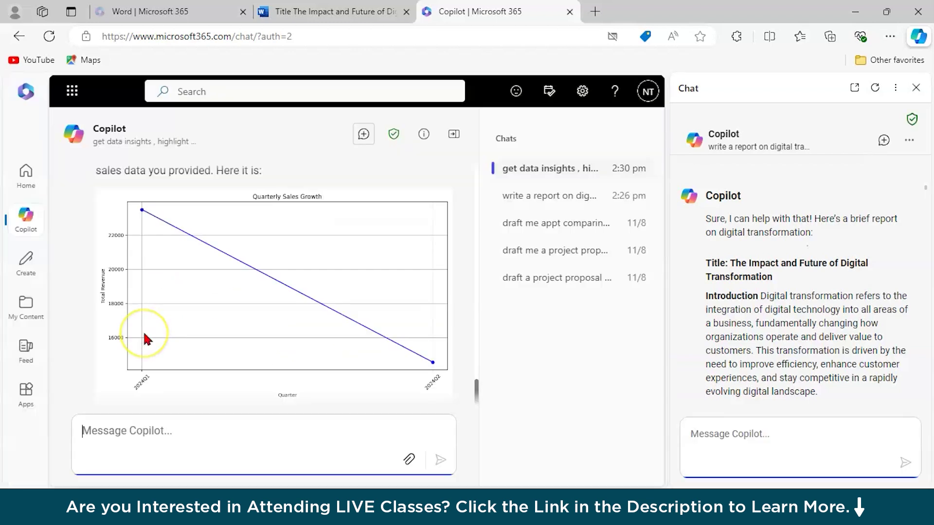
pyautogui.click(187, 323)
pyautogui.scroll(3, 188, 323)
pyautogui.click(144, 192)
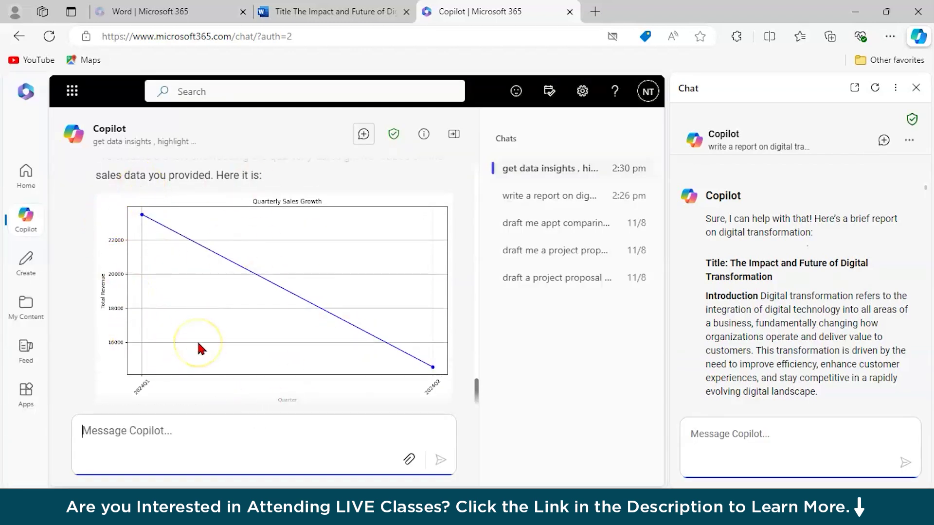
pyautogui.scroll(2, 197, 341)
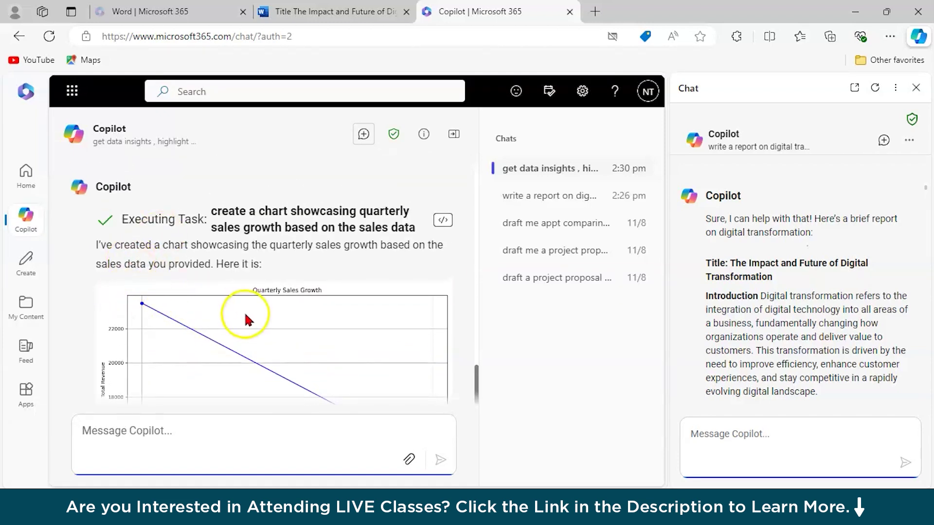
pyautogui.scroll(-2, 240, 340)
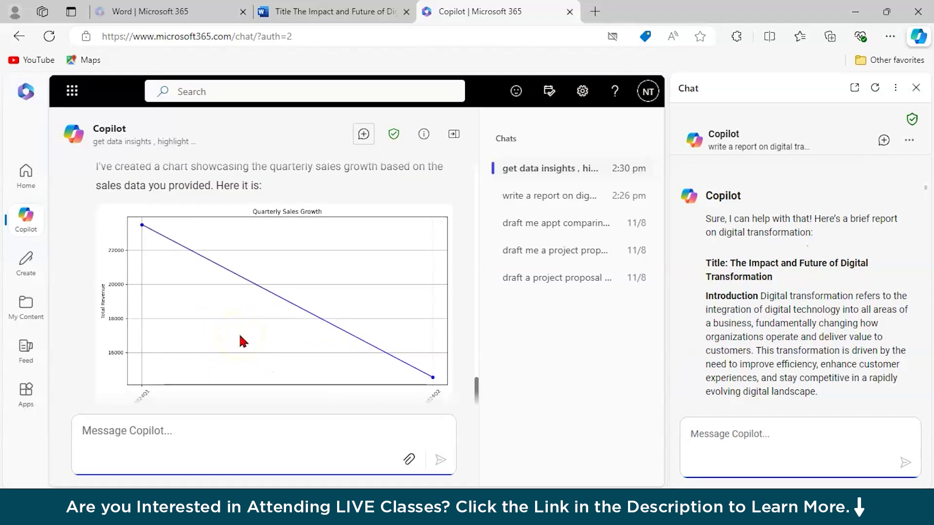
pyautogui.scroll(-5, 242, 341)
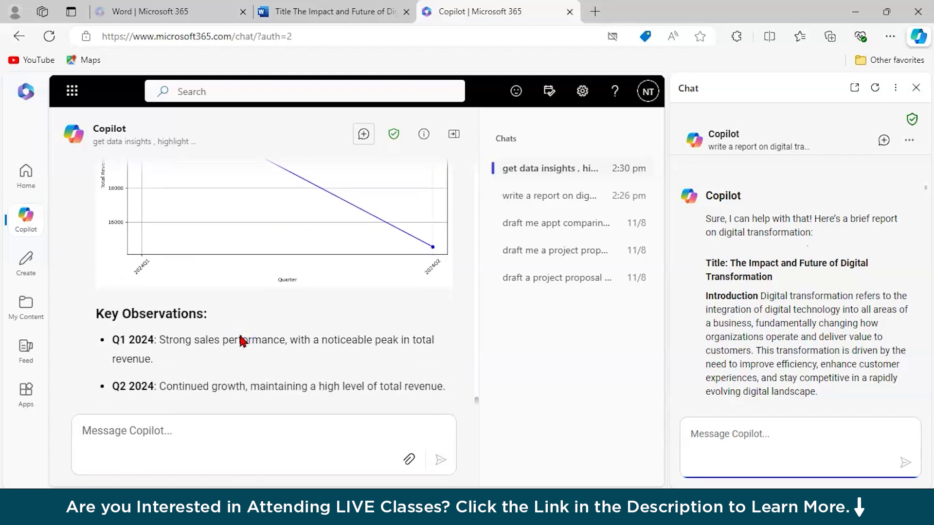
pyautogui.scroll(-1, 240, 340)
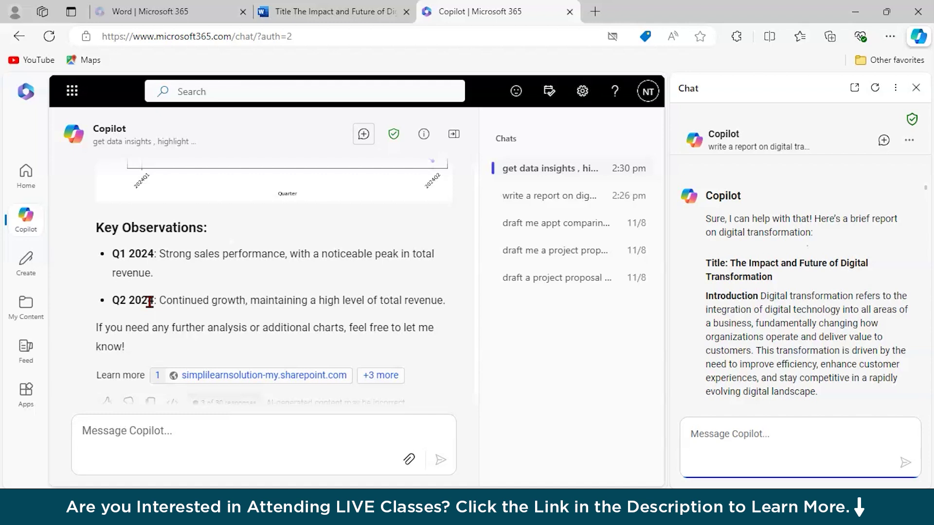
pyautogui.scroll(-2, 149, 301)
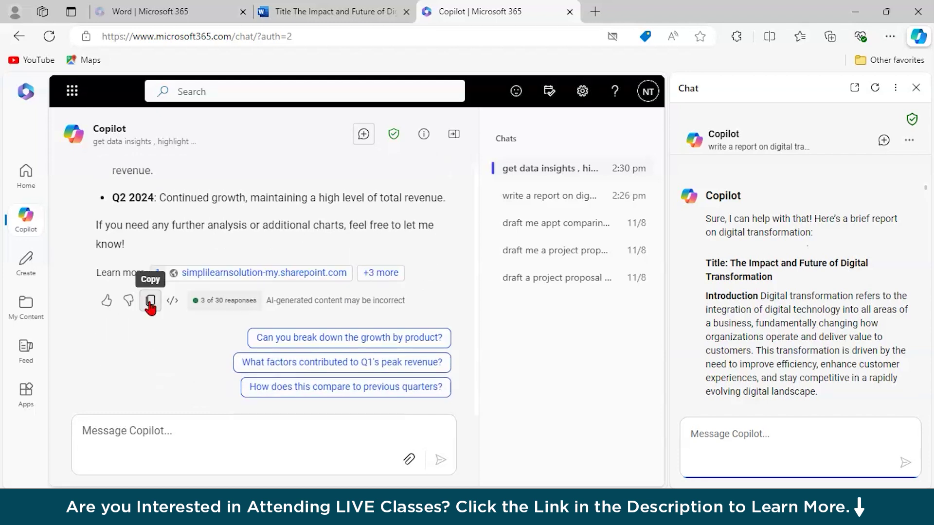
pyautogui.click(89, 374)
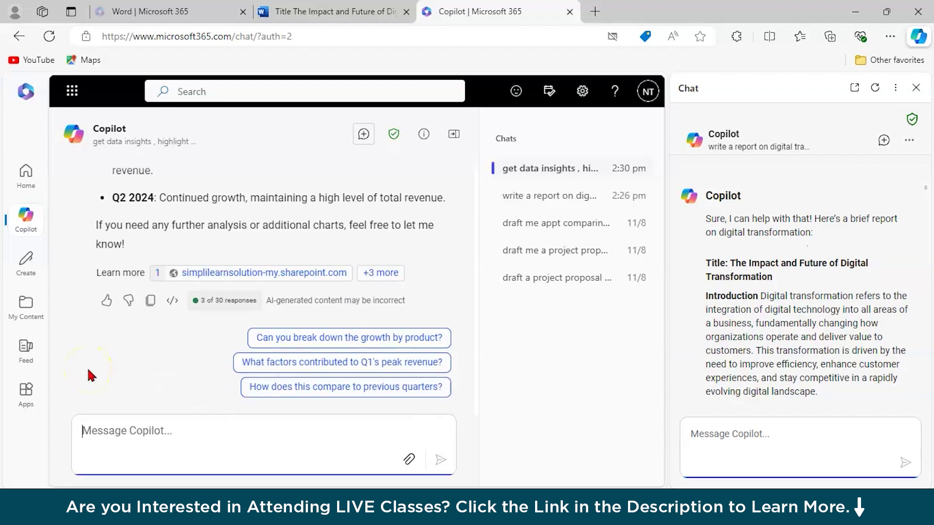
# Request a 3-slide digital product transformation template deck with an amazing theme
pyautogui.click(94, 446)
pyautogui.write('h')
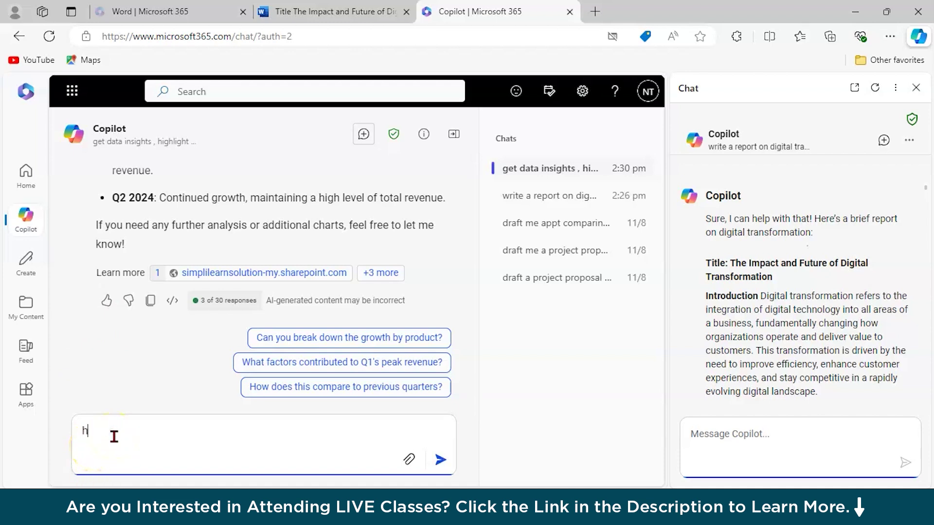
pyautogui.write('ey can you create a')
pyautogui.press('BackSpace')
pyautogui.write('dig')
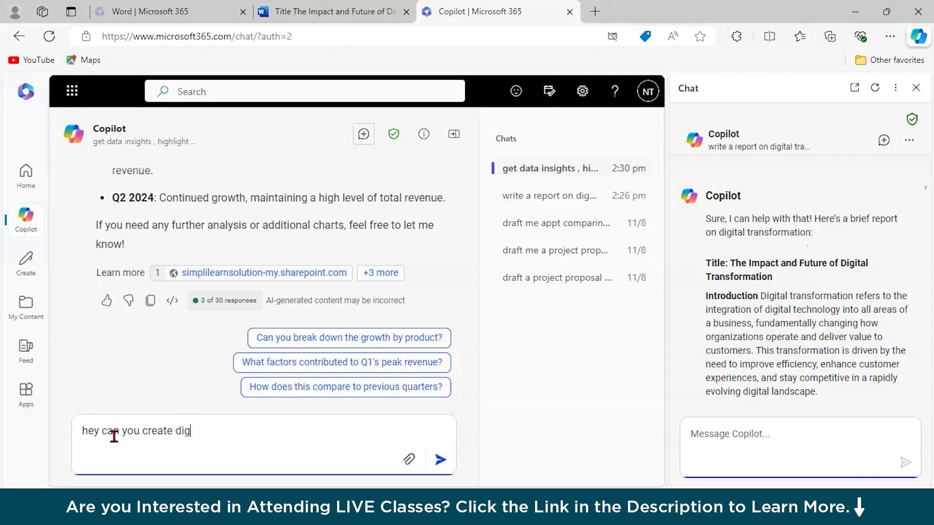
pyautogui.write('ital product transformat')
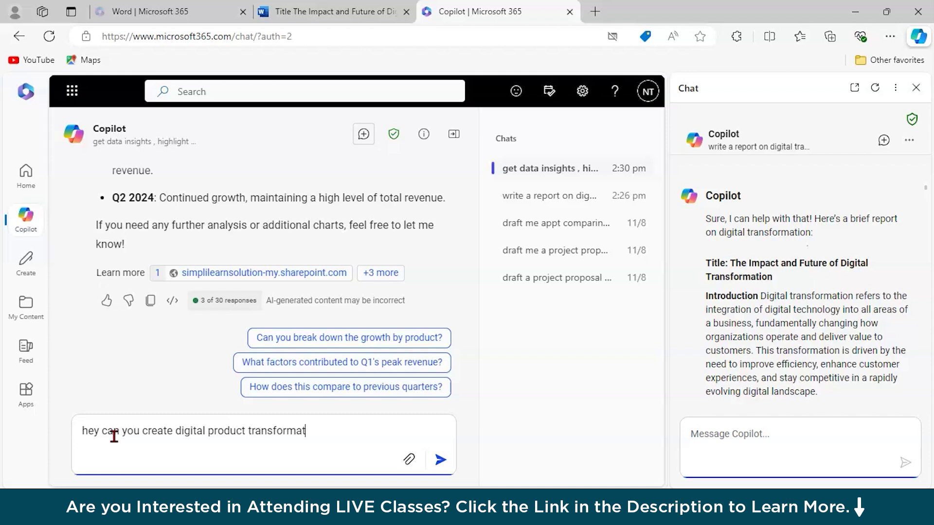
pyautogui.write('ion template ppt')
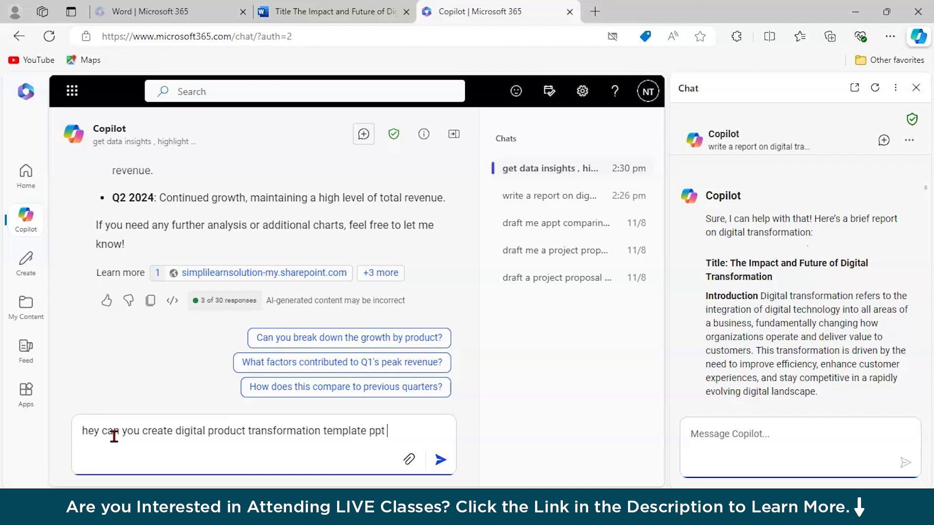
pyautogui.write(' in')
pyautogui.press('BackSpace')
pyautogui.press('BackSpace')
pyautogui.write('for 3 slides with an am')
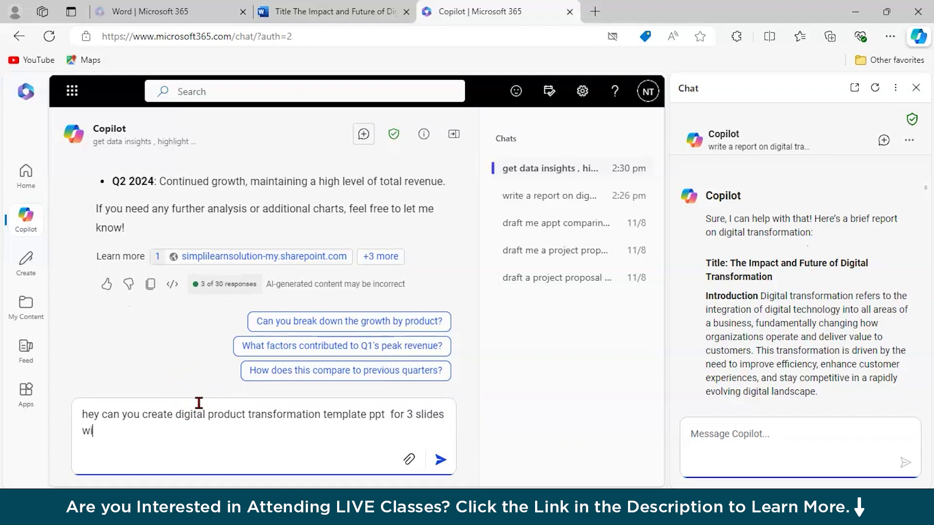
pyautogui.write('azing theme')
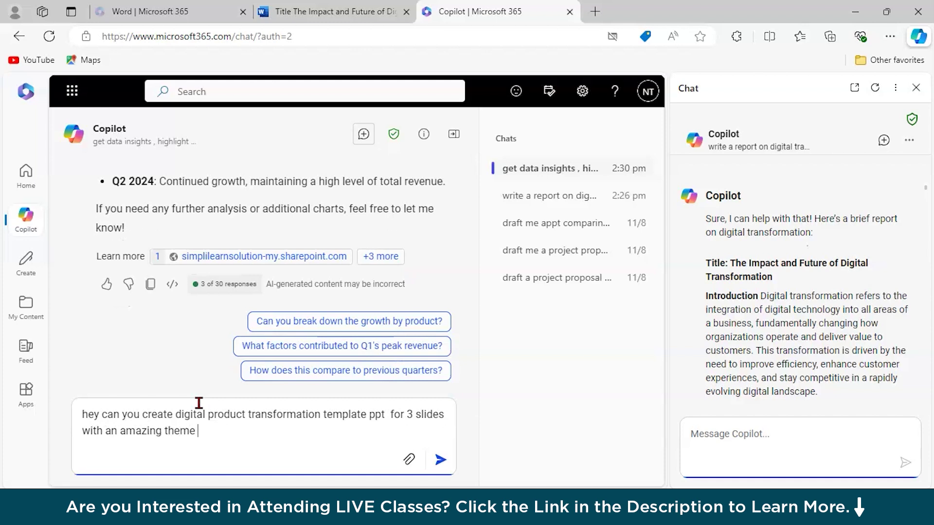
pyautogui.press('Return')
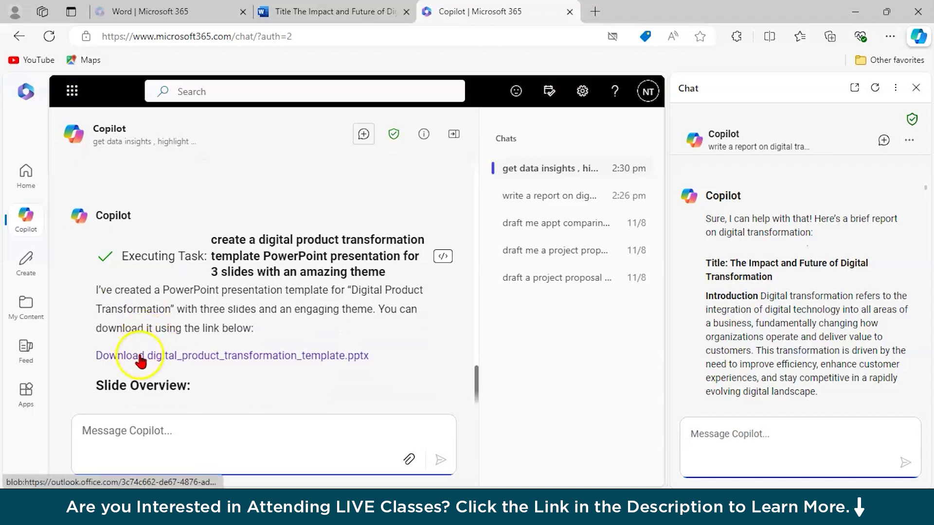
# Download digital_product_transformation_template.pptx and open it in PowerPoint
pyautogui.scroll(-4, 139, 355)
pyautogui.scroll(-2, 141, 360)
pyautogui.scroll(-4, 141, 360)
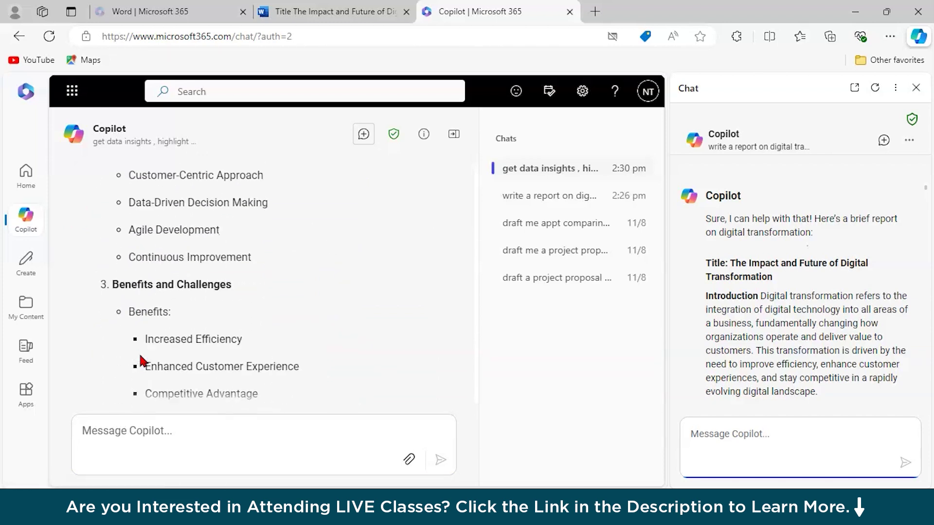
pyautogui.scroll(9, 142, 358)
pyautogui.click(146, 326)
pyautogui.click(631, 94)
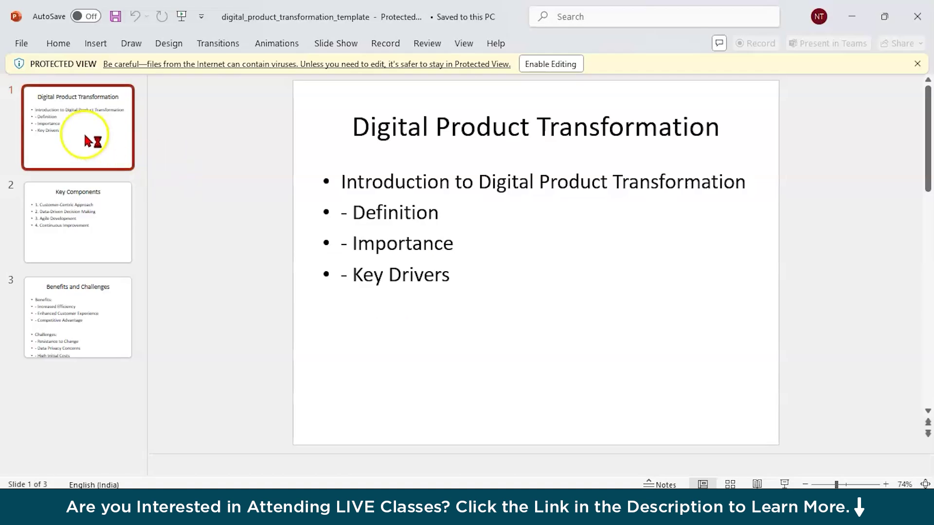
# Review the Key Components and Benefits and Challenges slides of the deck
pyautogui.click(60, 218)
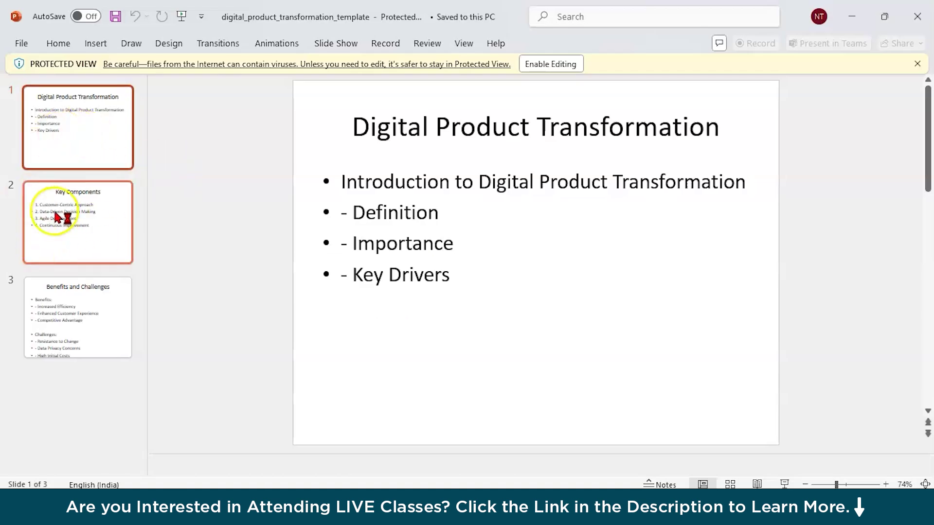
pyautogui.click(68, 319)
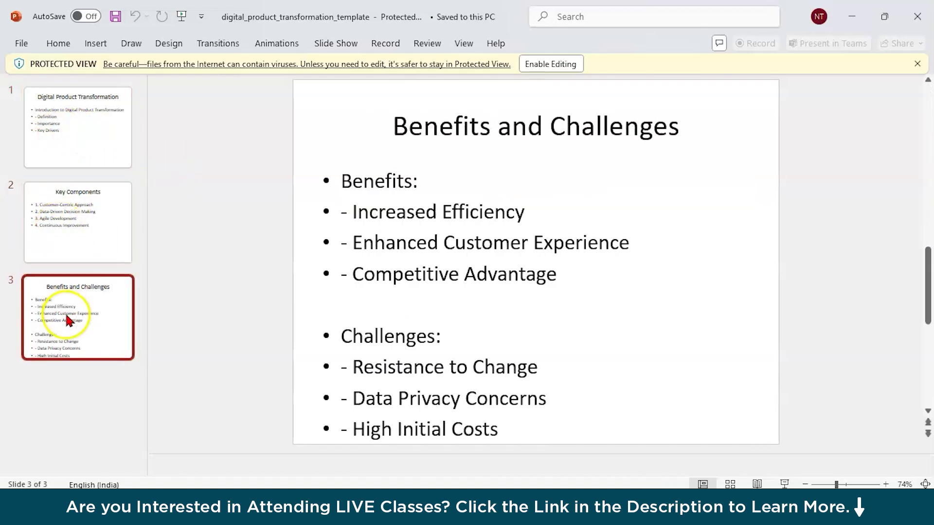
pyautogui.click(88, 249)
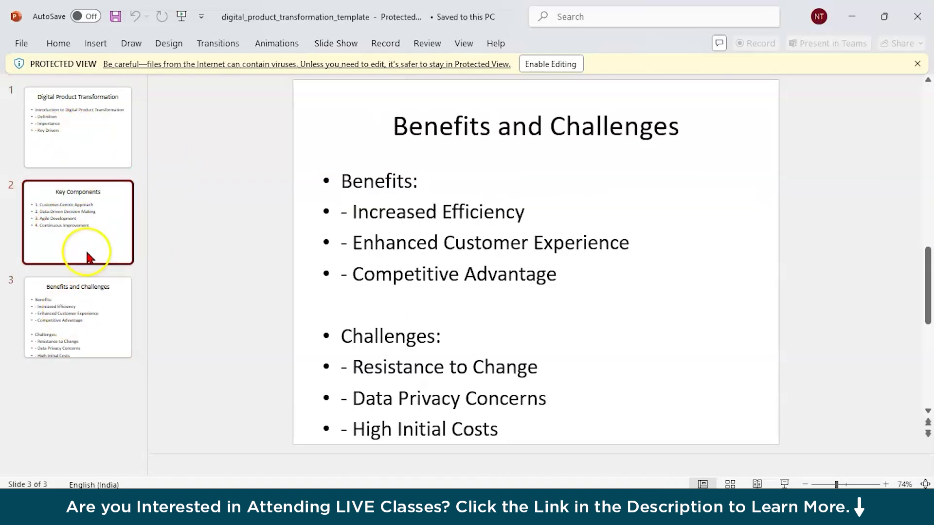
pyautogui.click(88, 299)
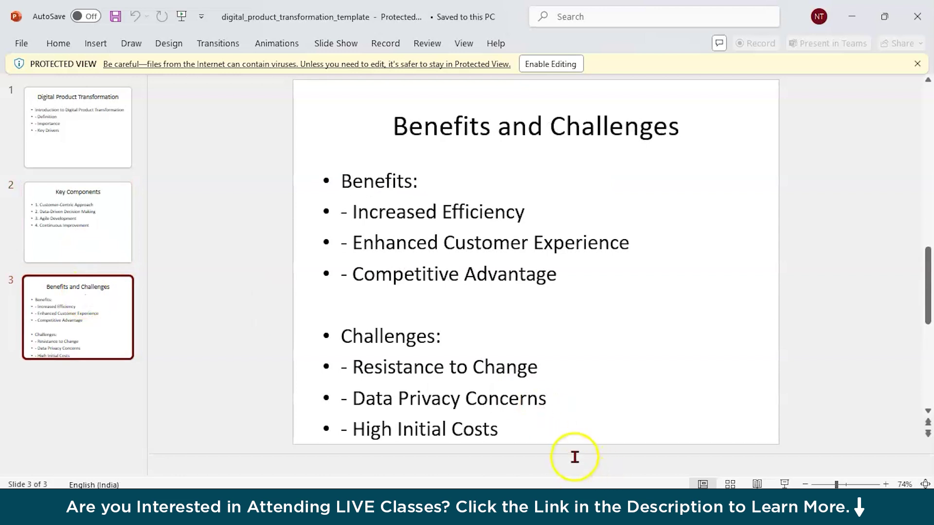
# Ask Copilot to 'add infographics and theme to this ppt' and download the updated deck
pyautogui.moveTo(409, 514)
pyautogui.click(379, 440)
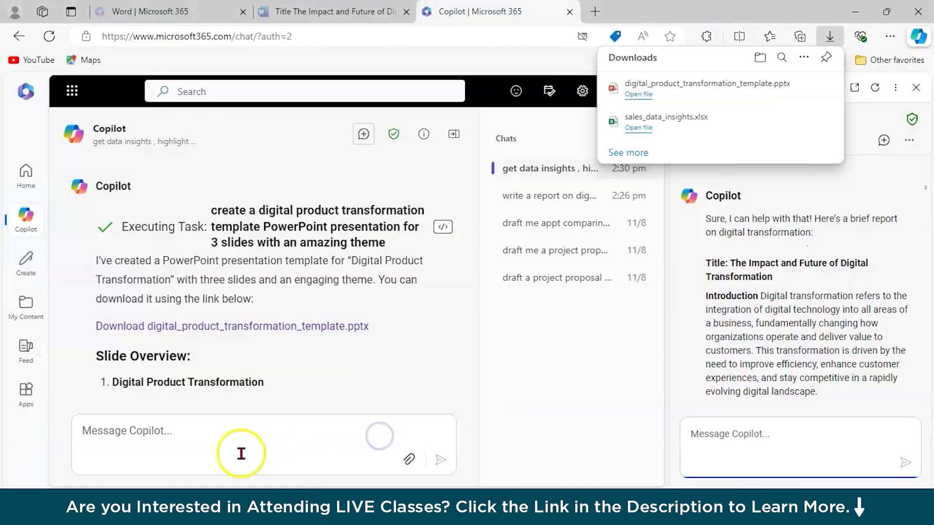
pyautogui.click(241, 451)
pyautogui.write('add info')
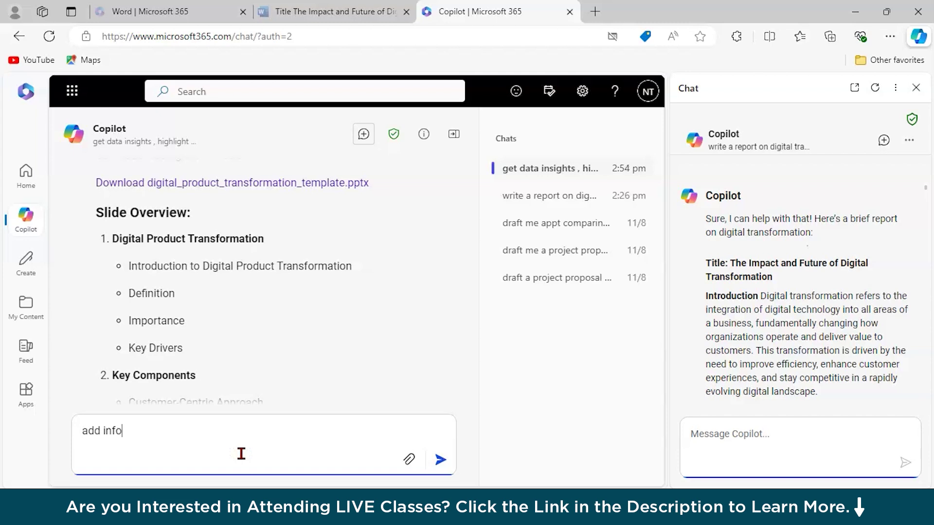
pyautogui.write('graphics and theme ')
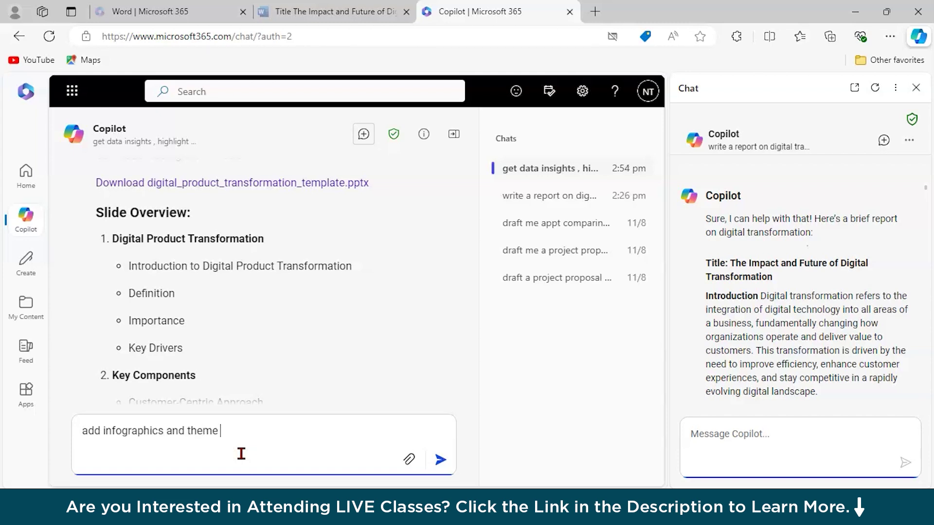
pyautogui.write('to this ppt')
pyautogui.press('Return')
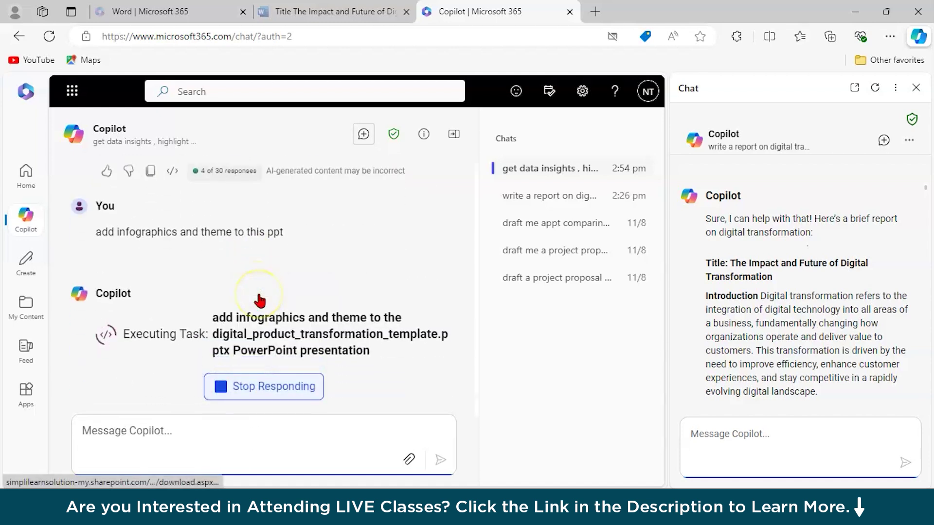
pyautogui.click(155, 258)
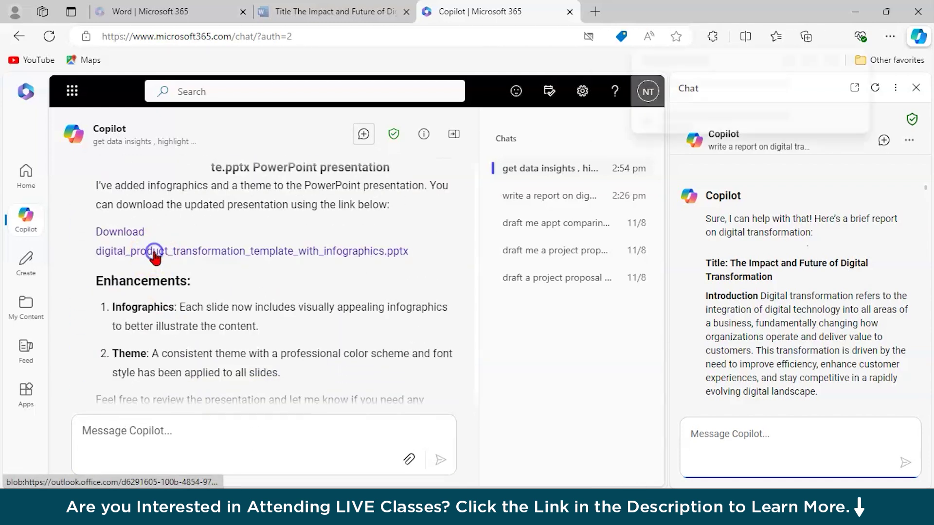
# Open the infographics version of the deck and page through all three slides
pyautogui.click(666, 95)
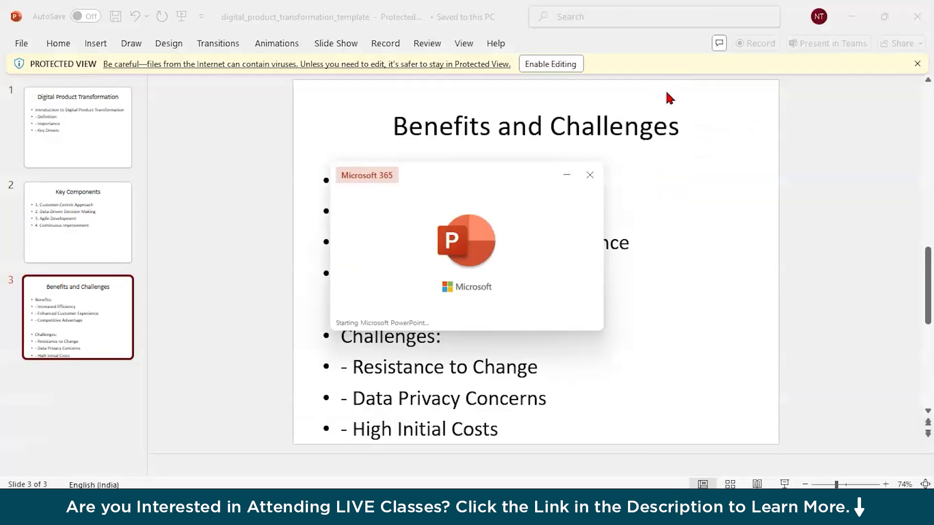
pyautogui.click(69, 220)
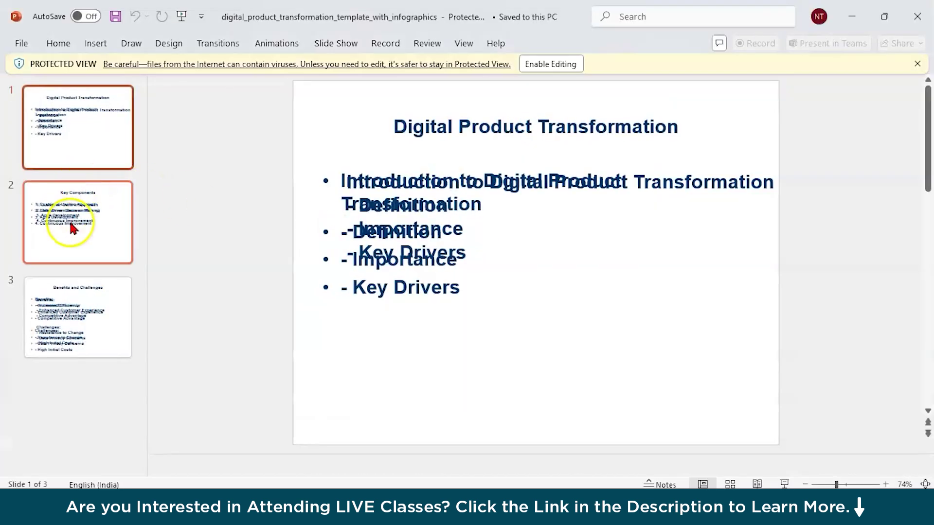
pyautogui.click(68, 296)
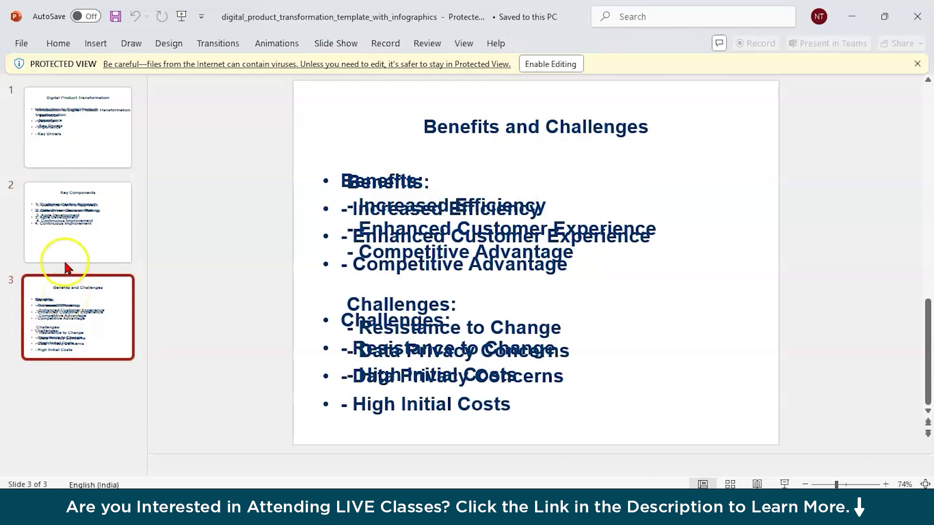
pyautogui.click(53, 219)
pyautogui.click(46, 160)
pyautogui.click(98, 310)
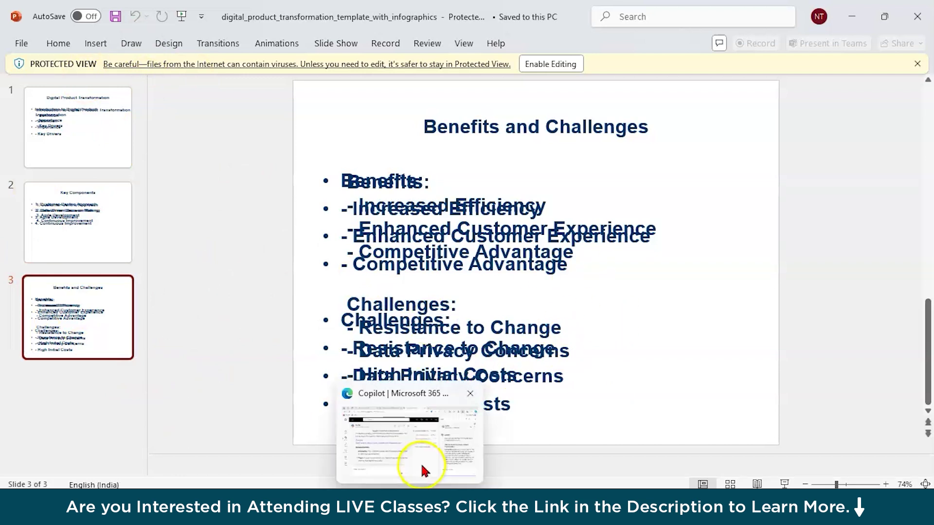
# Return to the Copilot chat, dismiss the Edge downloads list, and place the cursor in the message box
pyautogui.click(419, 466)
pyautogui.scroll(-2, 355, 235)
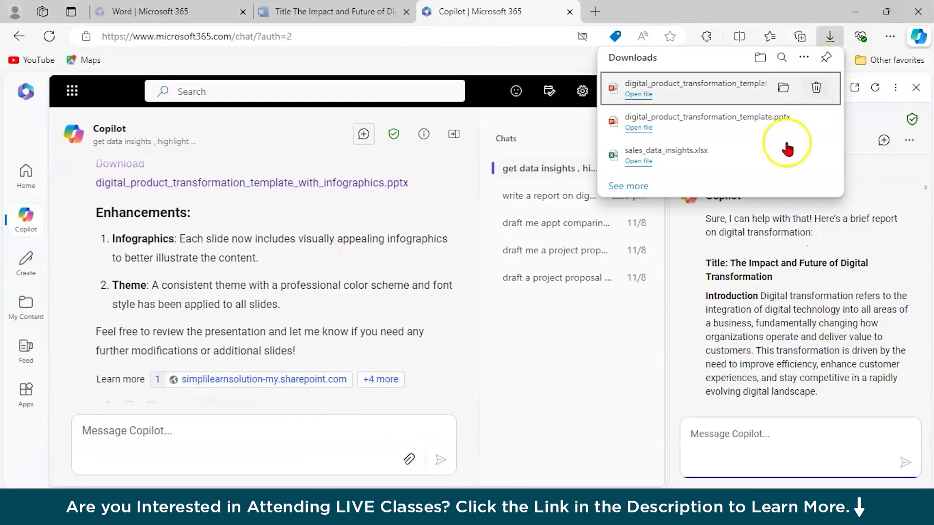
pyautogui.click(385, 293)
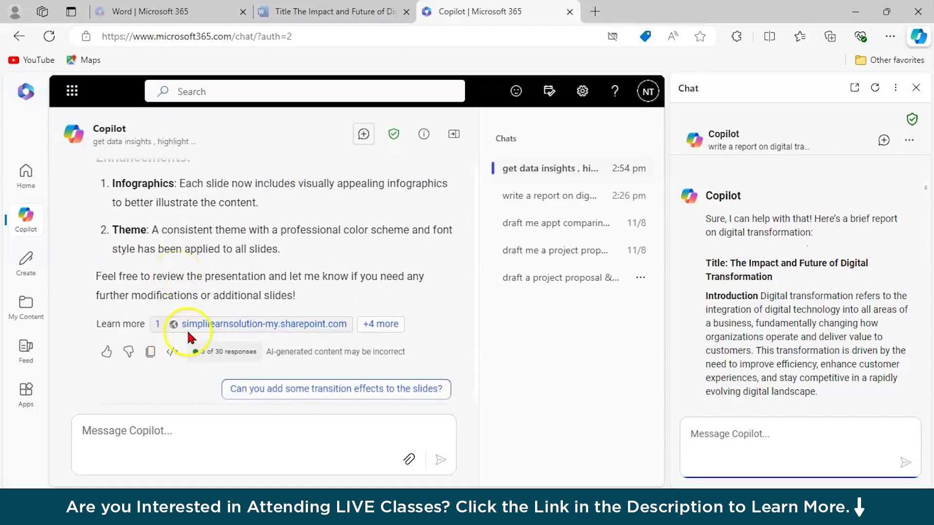
pyautogui.click(127, 448)
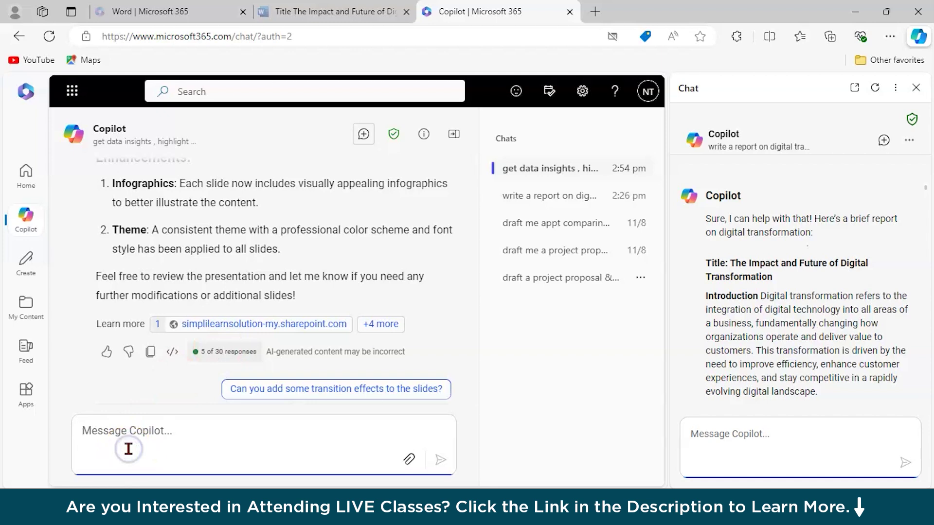